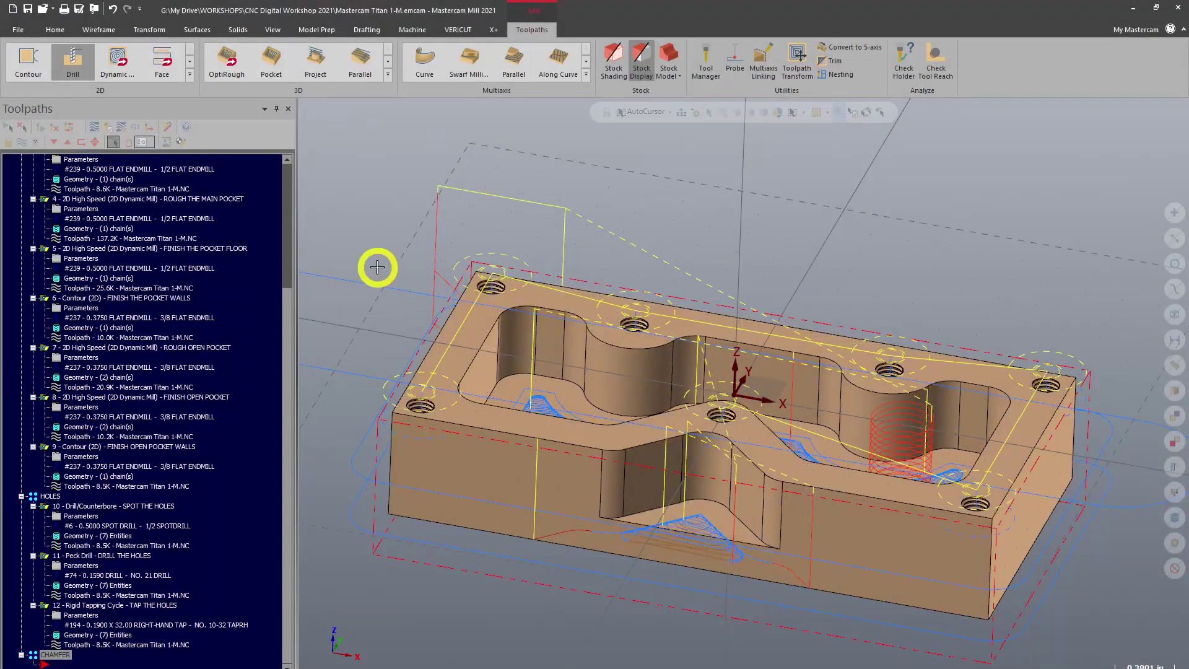
Orbit around the part and toggle all toolpaths off and back on with Alt+T
{"action": "scroll", "coordinate": [376, 266], "scroll_direction": "down", "scroll_amount": 1}
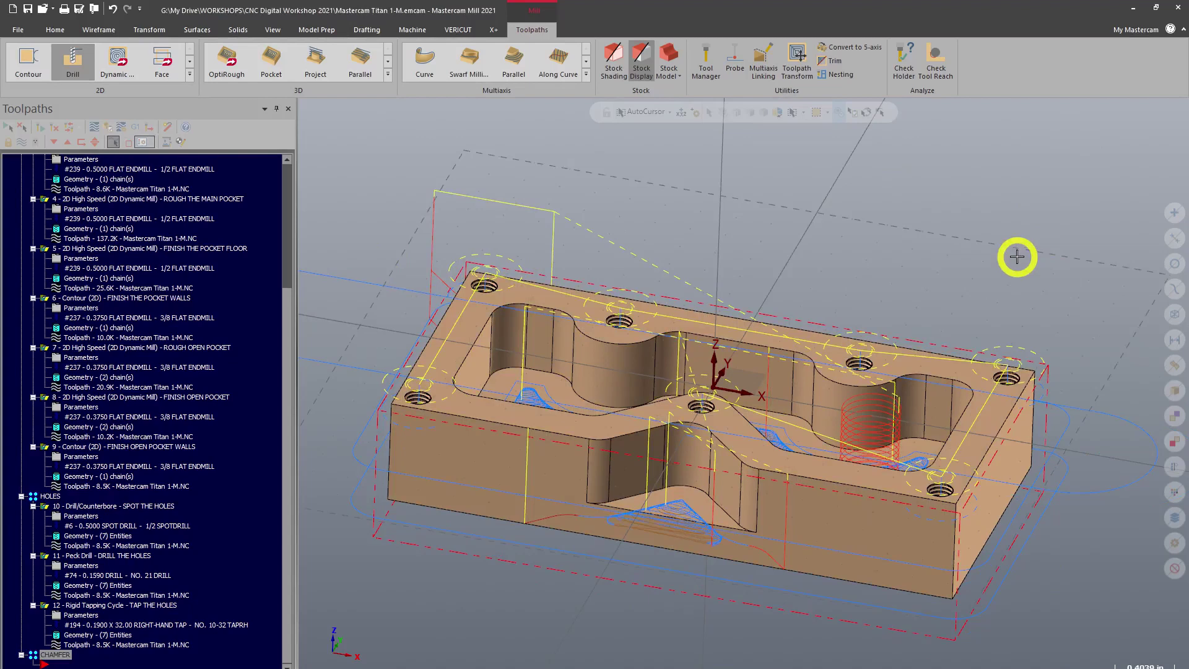
{"action": "middle_click_drag", "start_coordinate": [1017, 257], "coordinate": [987, 258]}
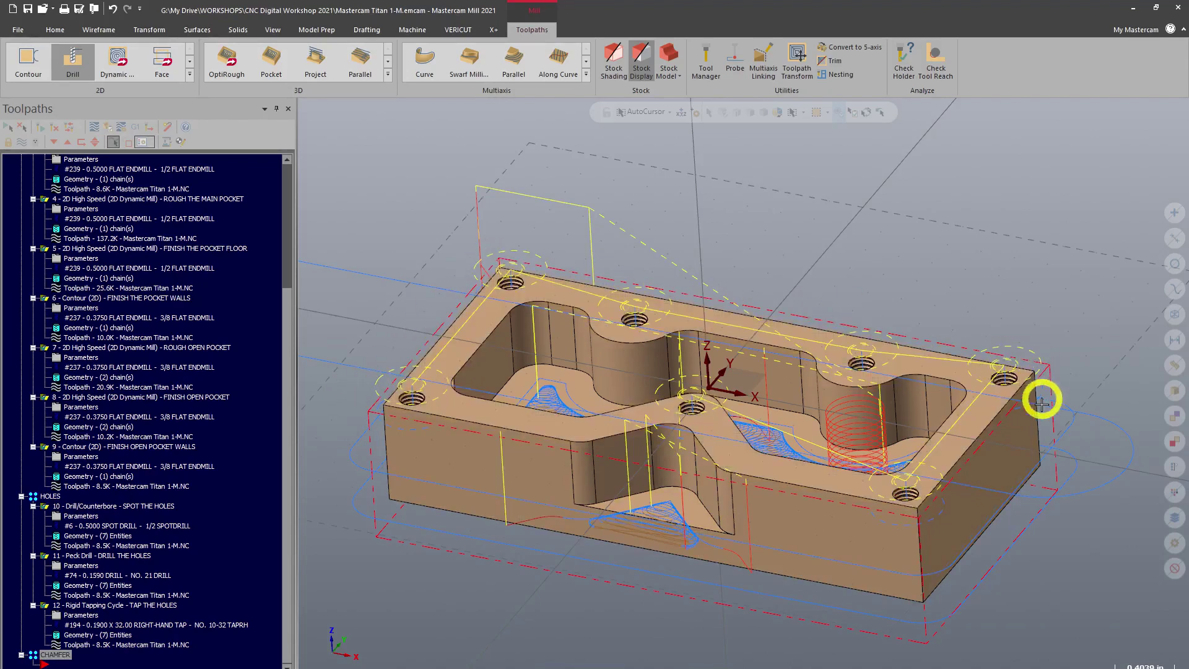
{"action": "mouse_move", "coordinate": [428, 273]}
{"action": "middle_mouse_down"}
{"action": "mouse_move", "coordinate": [555, 303]}
{"action": "mouse_move", "coordinate": [442, 280]}
{"action": "middle_mouse_up"}
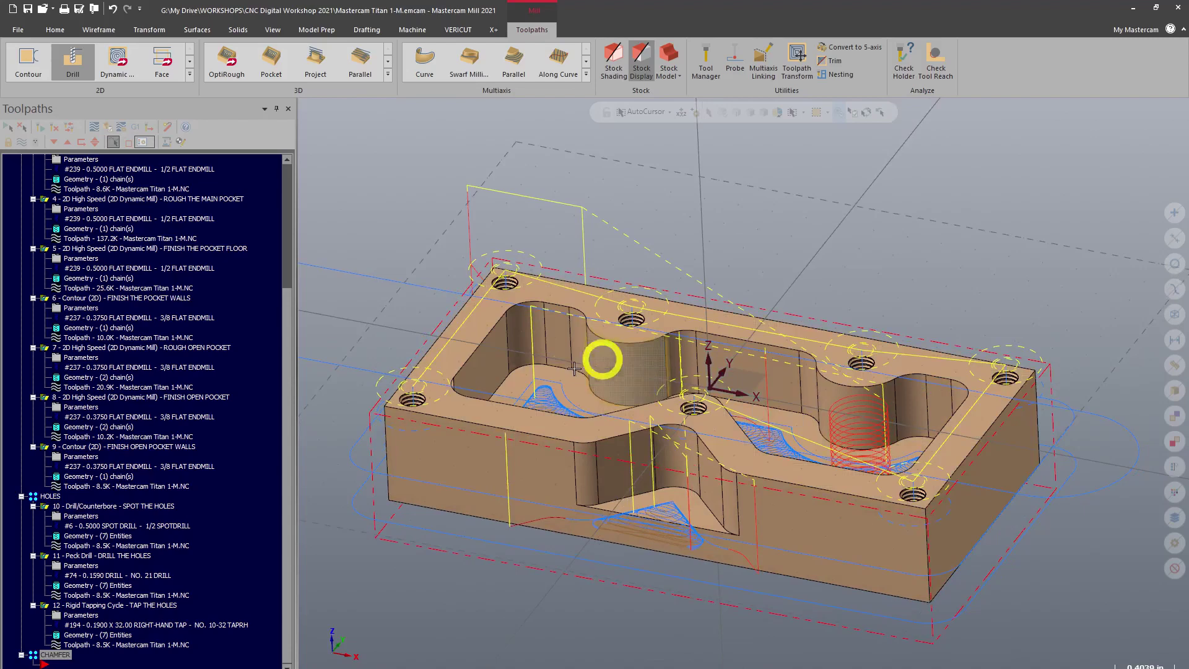
{"action": "middle_click_drag", "start_coordinate": [605, 353], "coordinate": [520, 385]}
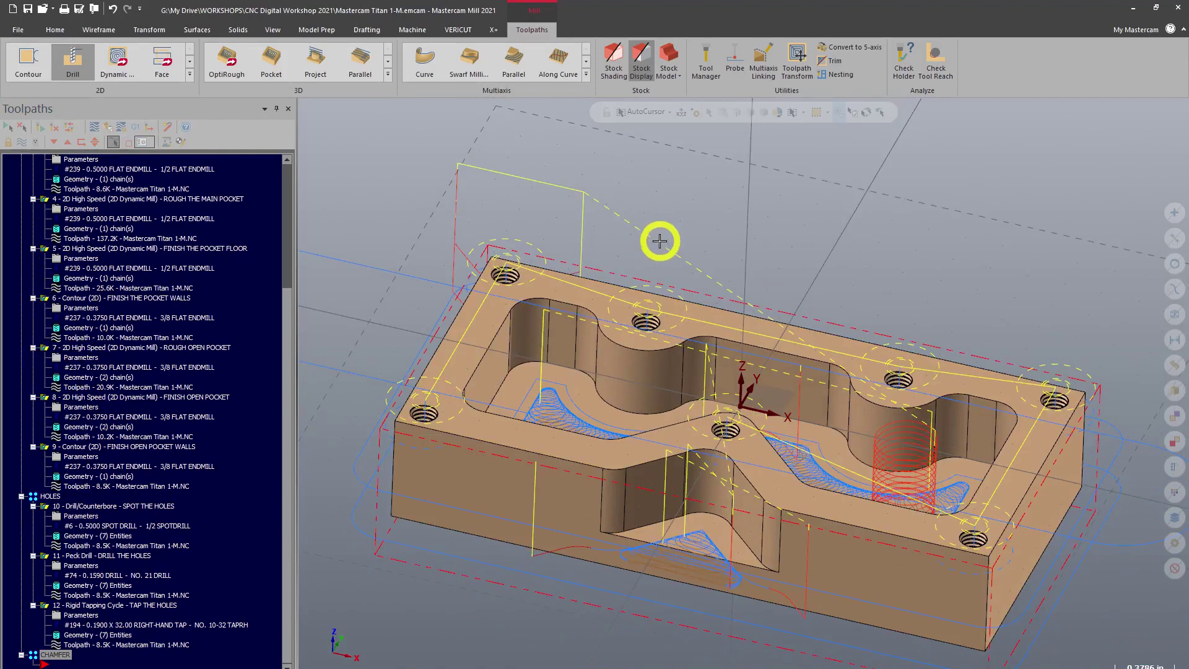
{"action": "middle_click_drag", "start_coordinate": [731, 192], "coordinate": [688, 259]}
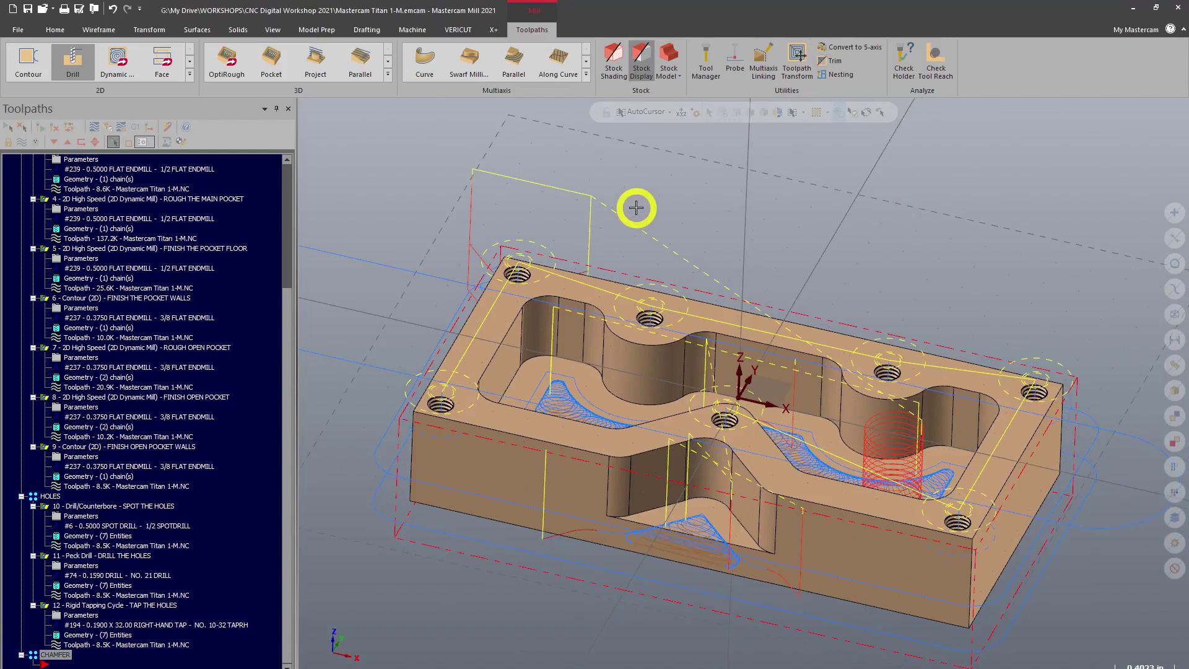
{"action": "key", "text": "alt+t"}
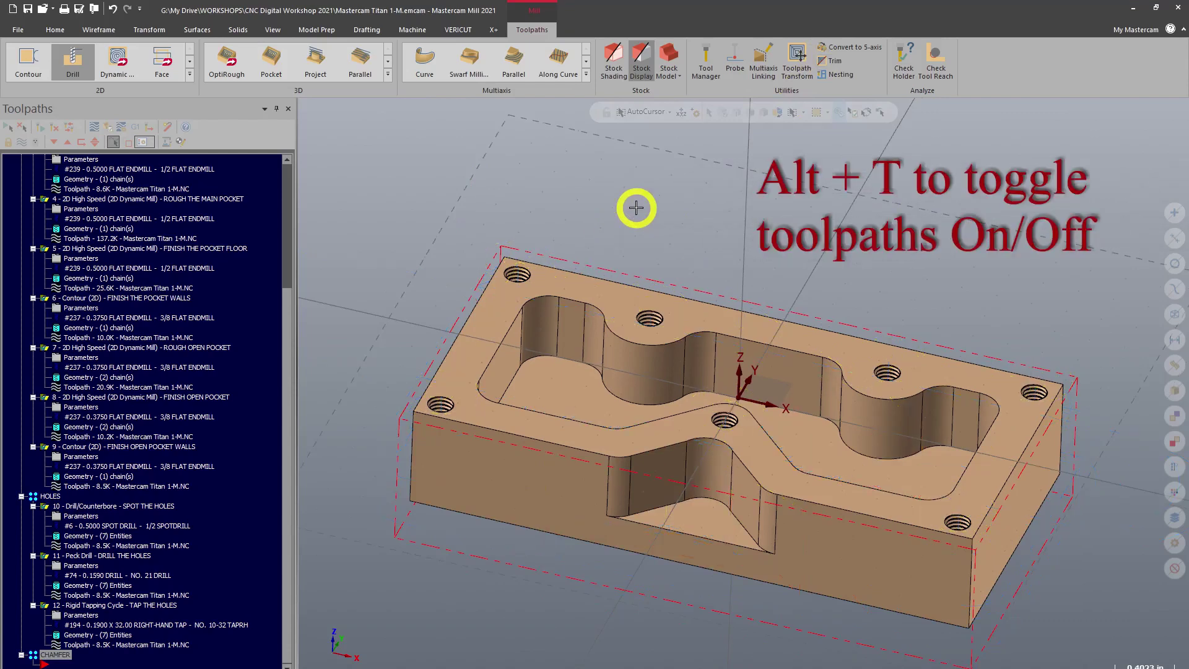
{"action": "key", "text": "alt+t"}
{"action": "key", "text": "alt+t"}
{"action": "key", "text": "alt+t"}
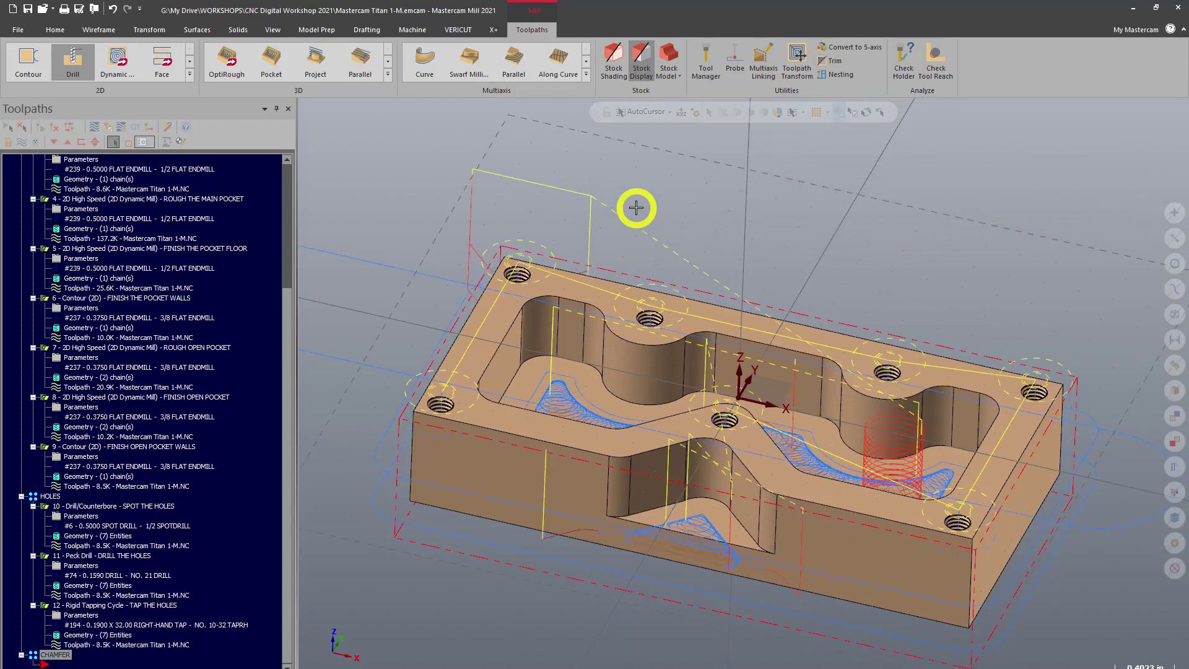
Display each operation's toolpath alone, from ROUGH THE MAIN POCKET through SPOT THE HOLES
{"action": "left_click", "coordinate": [113, 142]}
{"action": "left_click", "coordinate": [130, 198]}
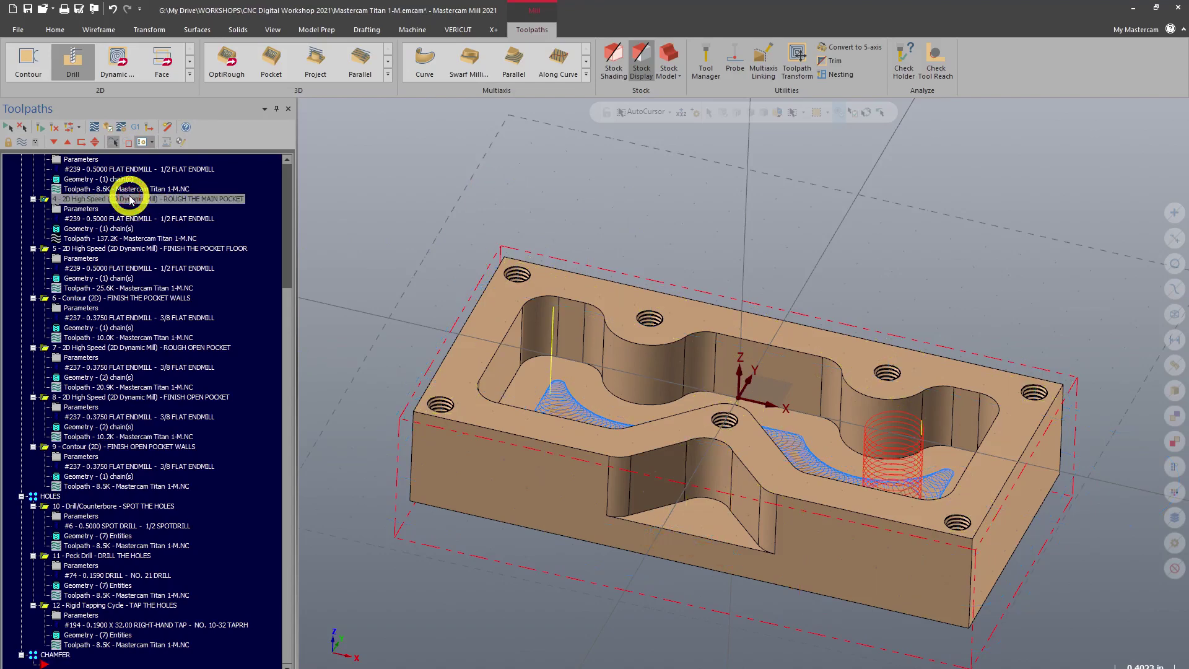
{"action": "left_click", "coordinate": [113, 142]}
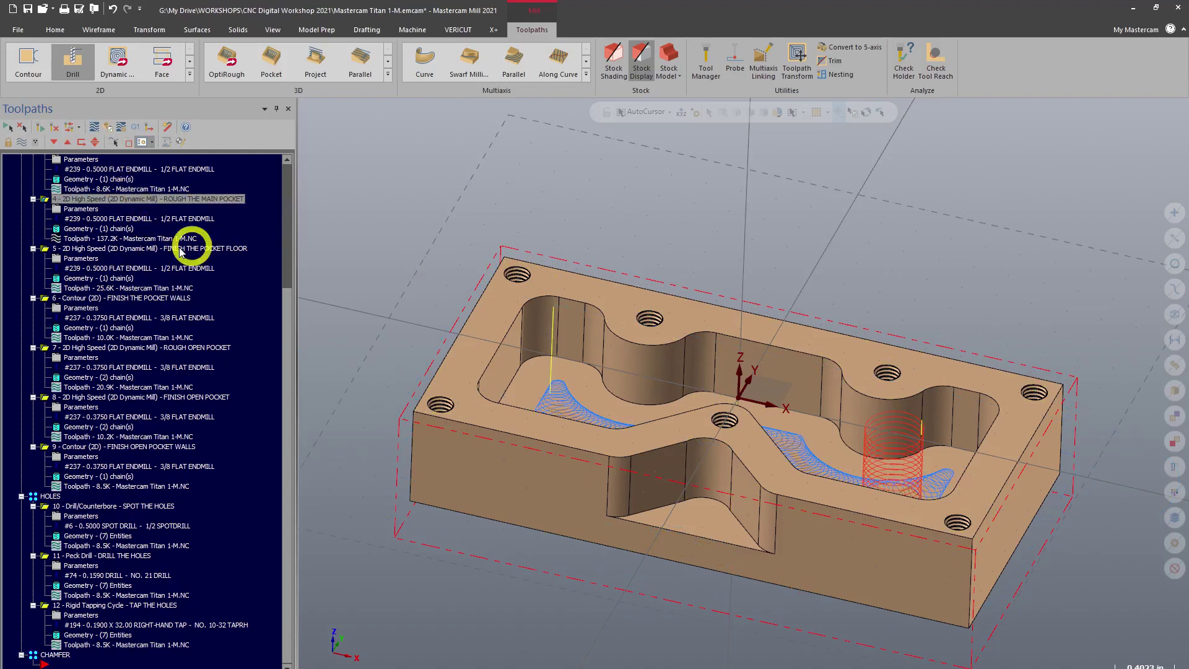
{"action": "left_click", "coordinate": [120, 249]}
{"action": "left_click", "coordinate": [123, 299]}
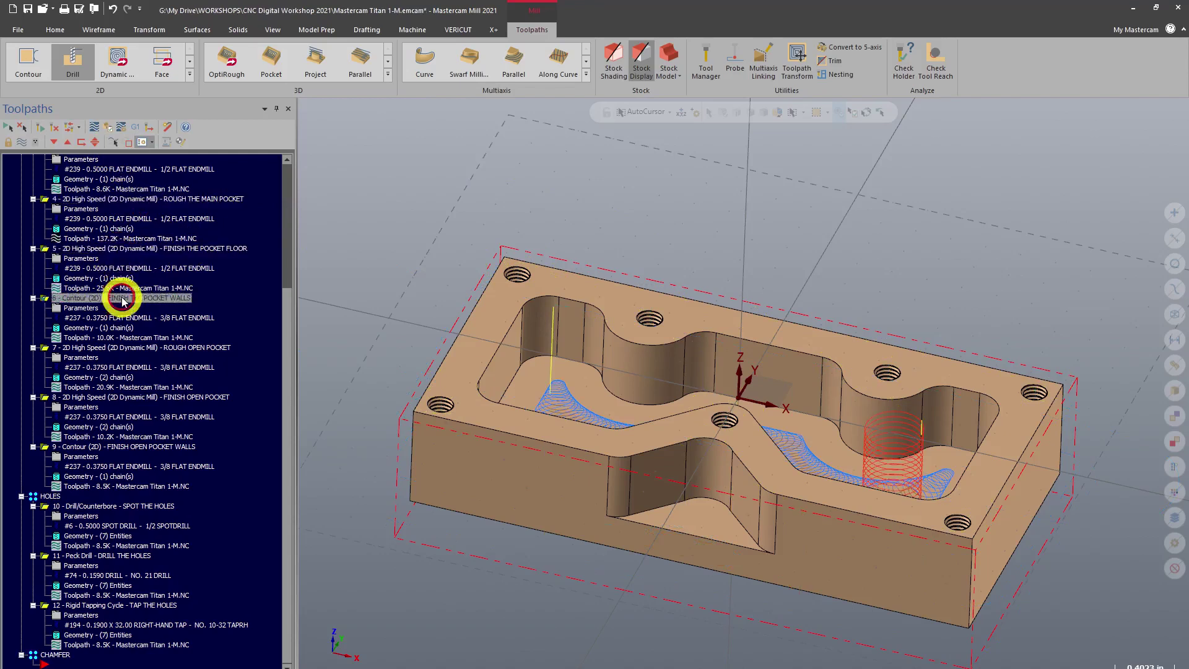
{"action": "left_click", "coordinate": [150, 348]}
{"action": "left_click", "coordinate": [147, 398]}
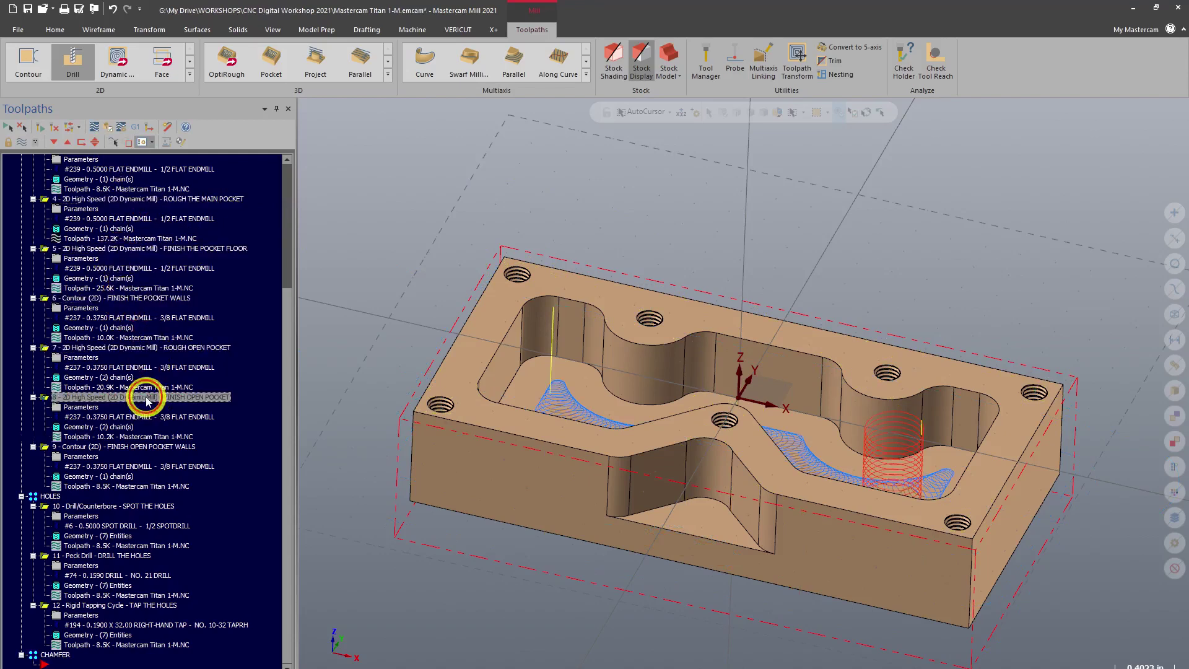
{"action": "left_click", "coordinate": [148, 448]}
{"action": "left_click", "coordinate": [138, 505]}
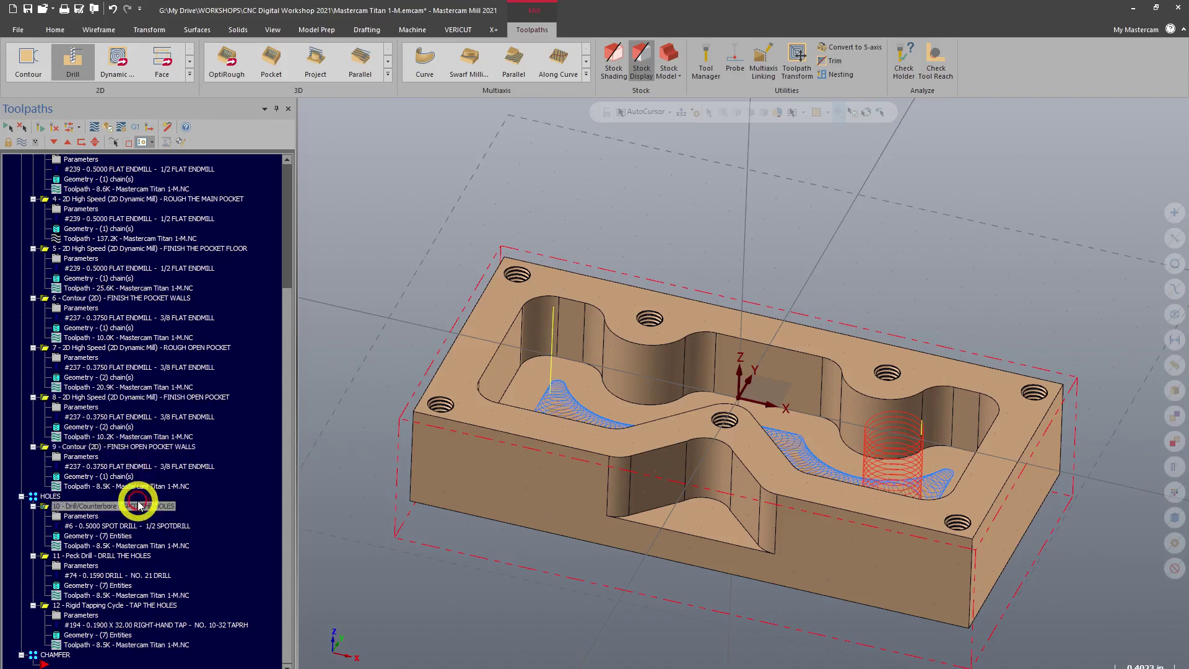
{"action": "left_click", "coordinate": [113, 143]}
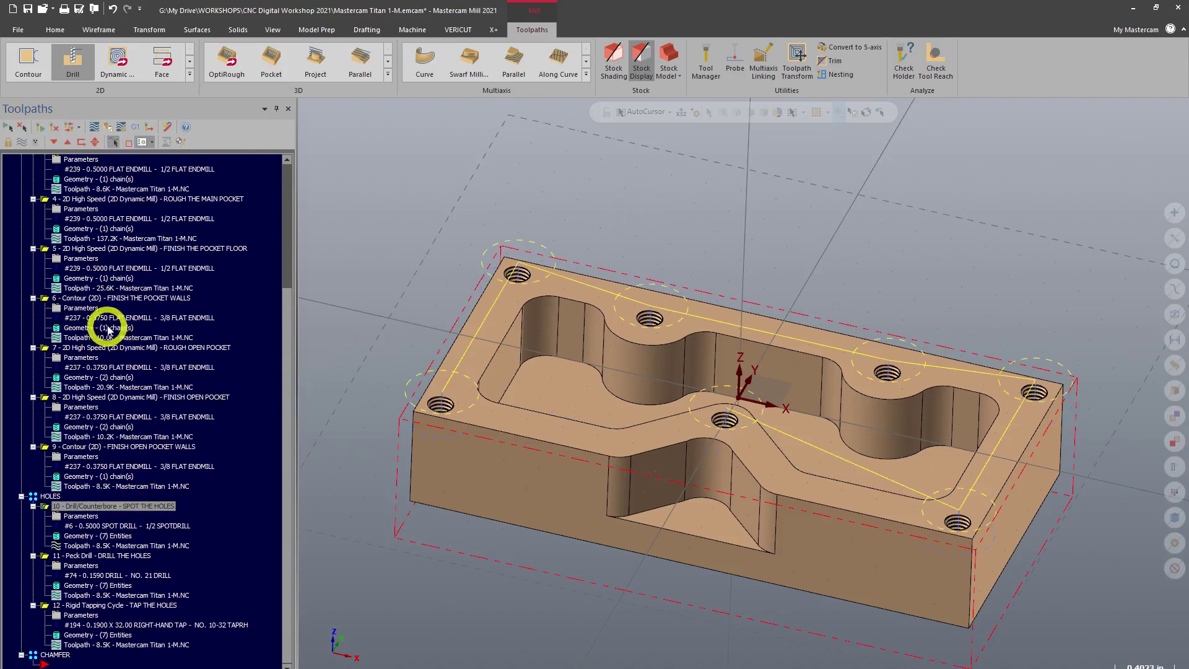
Show the MAIN OPERATIONS group toolpaths, return to isometric, then show only TAP THE HOLES
{"action": "scroll", "coordinate": [218, 352], "scroll_direction": "up", "scroll_amount": 5}
{"action": "scroll", "coordinate": [218, 352], "scroll_direction": "up", "scroll_amount": 1}
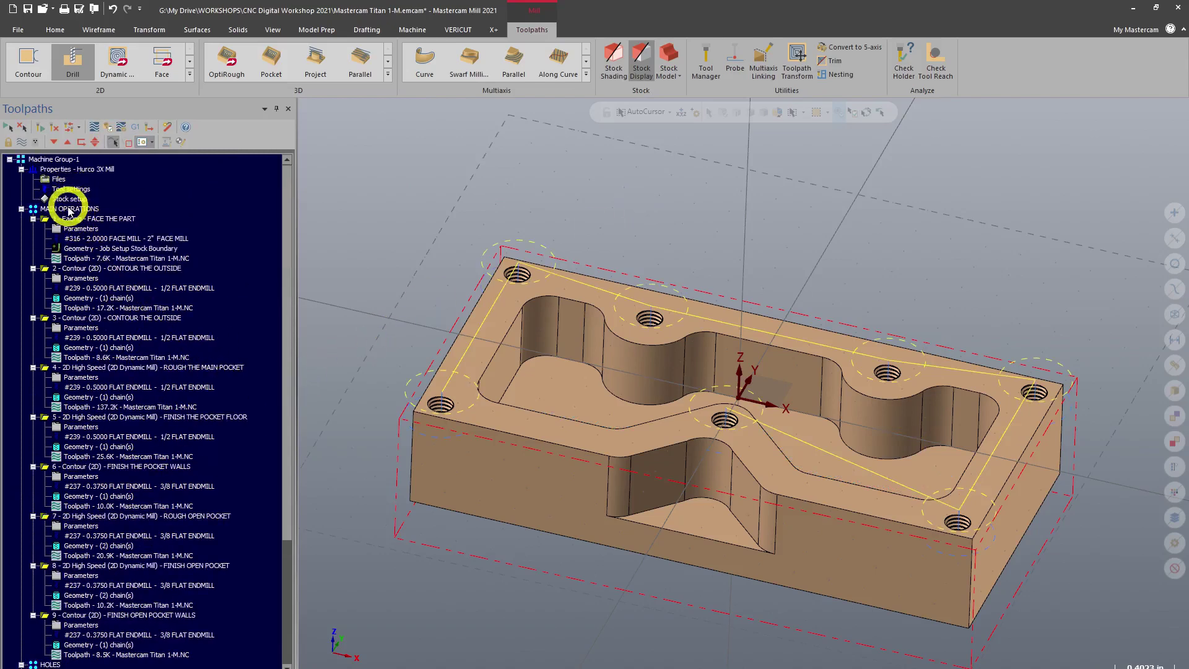
{"action": "left_click", "coordinate": [70, 210]}
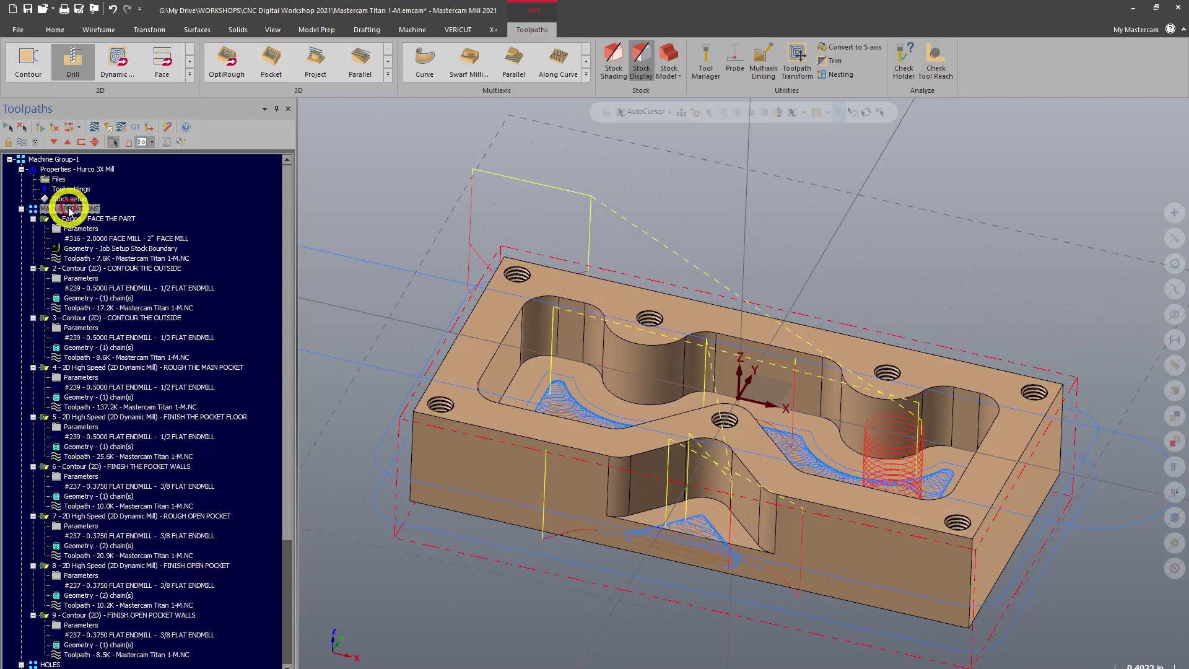
{"action": "middle_click_drag", "start_coordinate": [979, 329], "coordinate": [887, 386]}
{"action": "key", "text": "alt+7"}
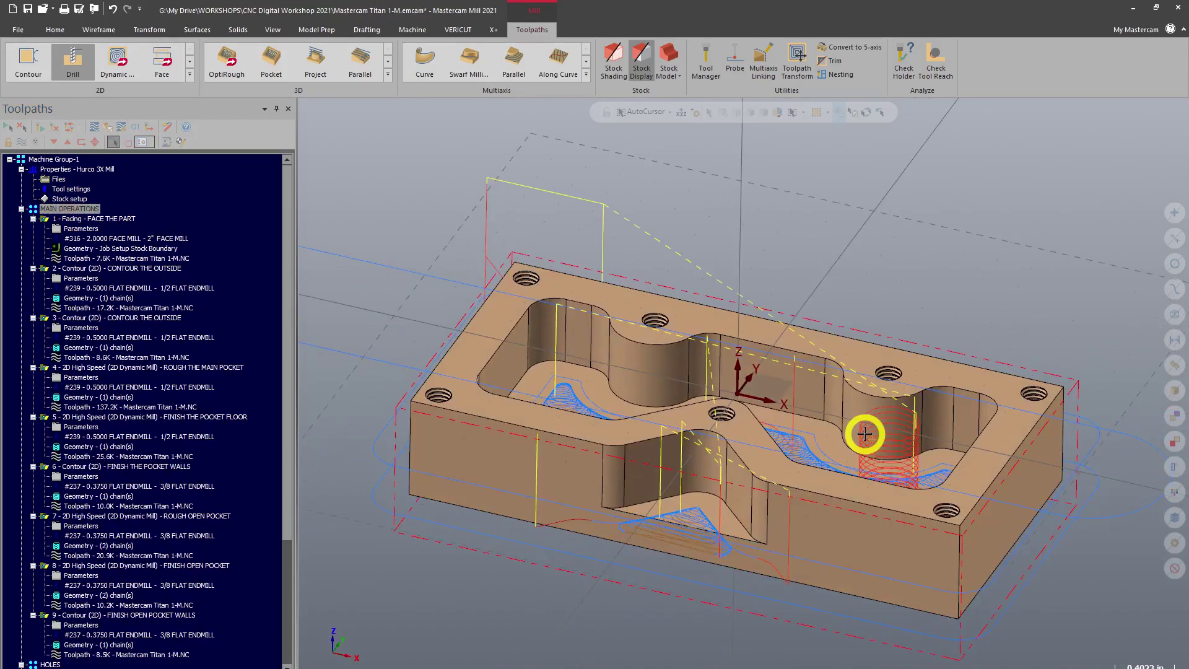
{"action": "scroll", "coordinate": [208, 446], "scroll_direction": "down", "scroll_amount": 6}
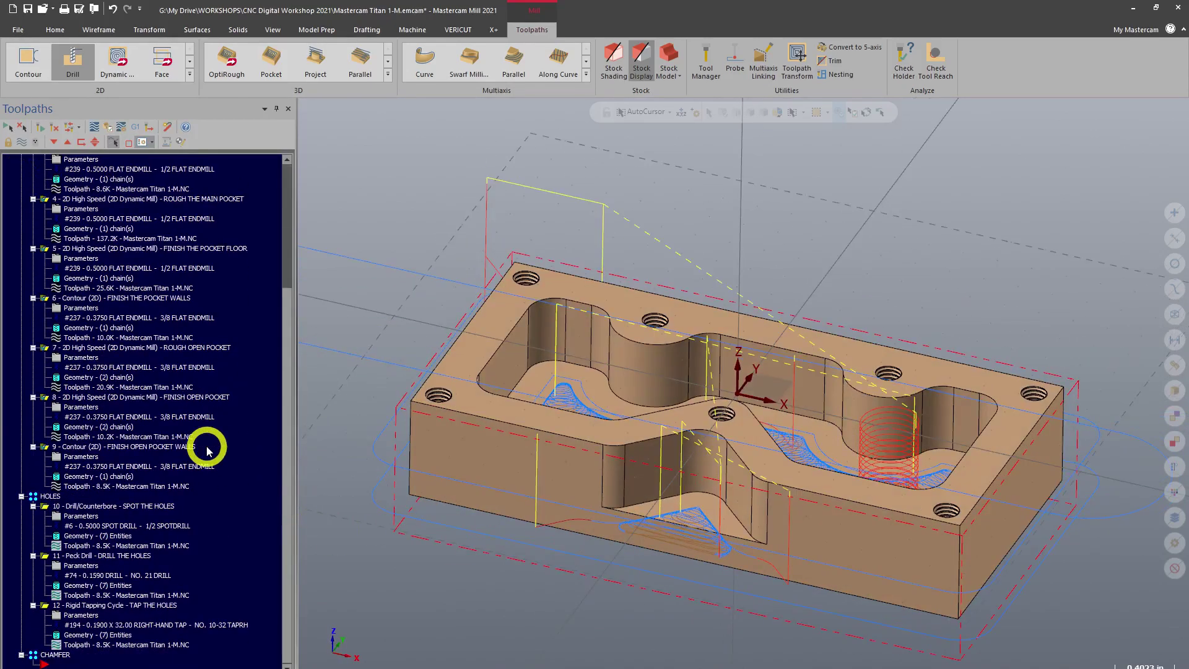
{"action": "scroll", "coordinate": [208, 446], "scroll_direction": "up", "scroll_amount": 6}
{"action": "scroll", "coordinate": [208, 446], "scroll_direction": "down", "scroll_amount": 6}
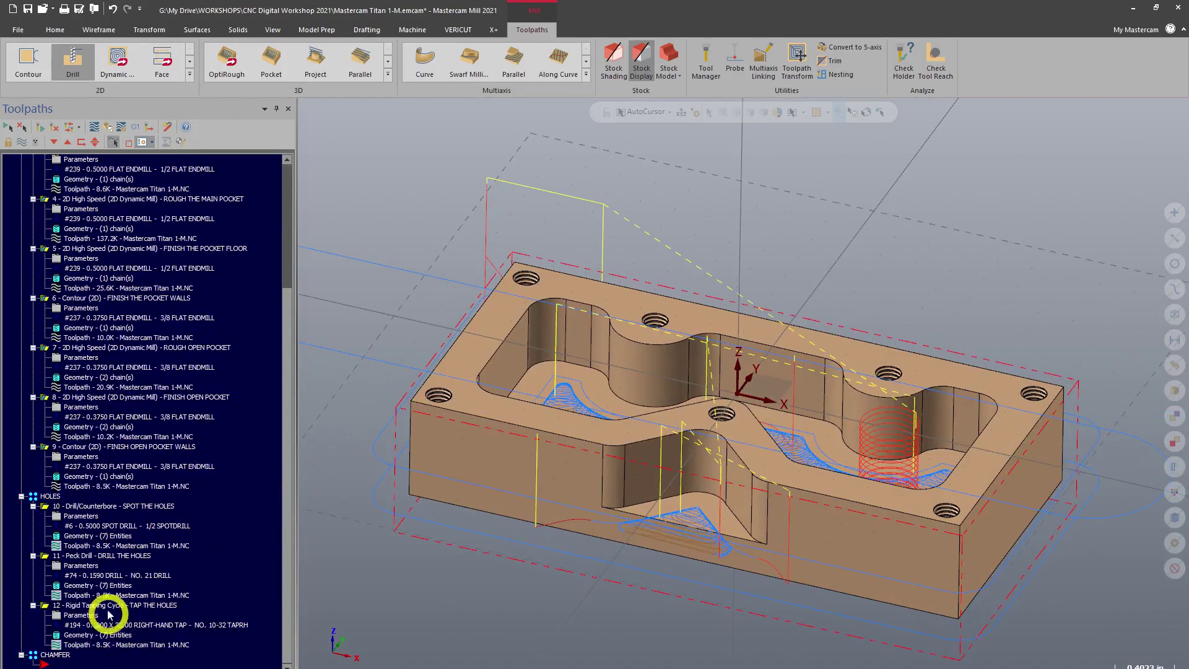
{"action": "left_click", "coordinate": [107, 606]}
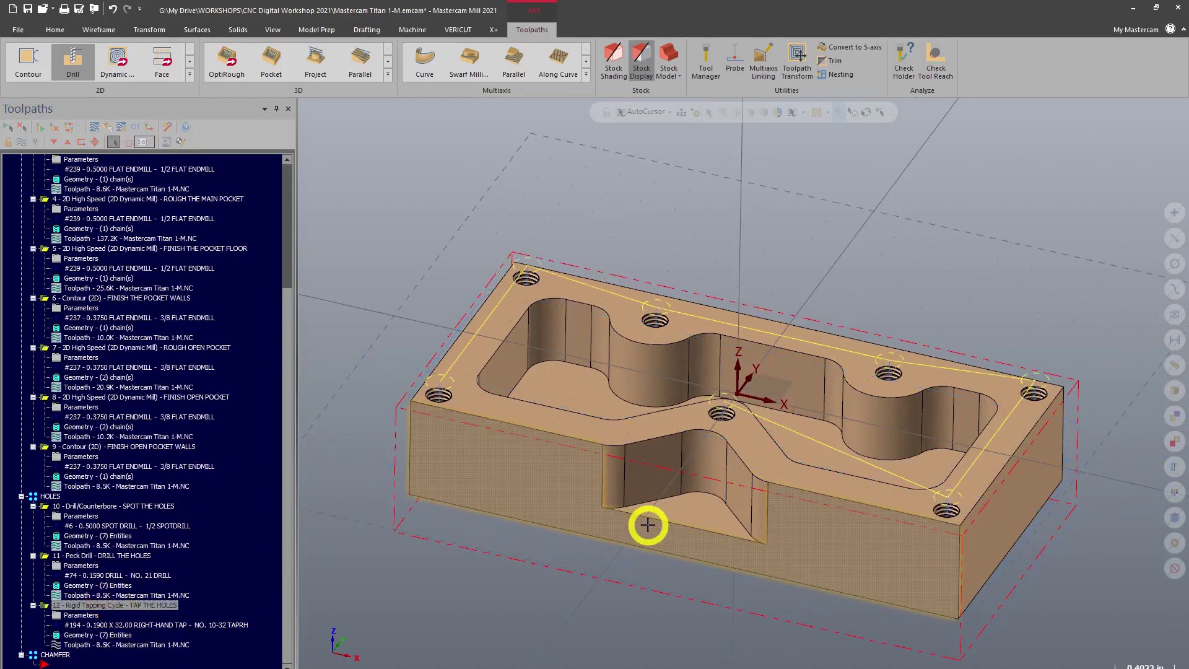
Hide the toolpaths, orbit to a low side view, and expand the 2D toolpath gallery
{"action": "key", "text": "alt+t"}
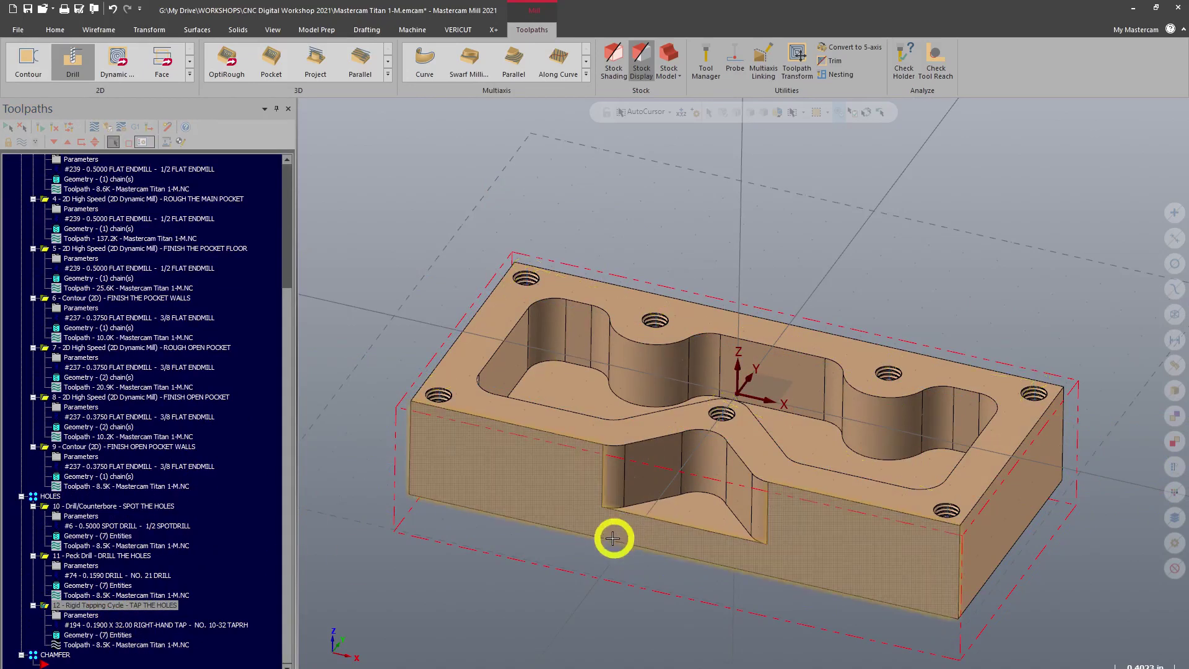
{"action": "middle_click_drag", "start_coordinate": [536, 319], "coordinate": [473, 523]}
{"action": "middle_click_drag", "start_coordinate": [384, 374], "coordinate": [358, 392]}
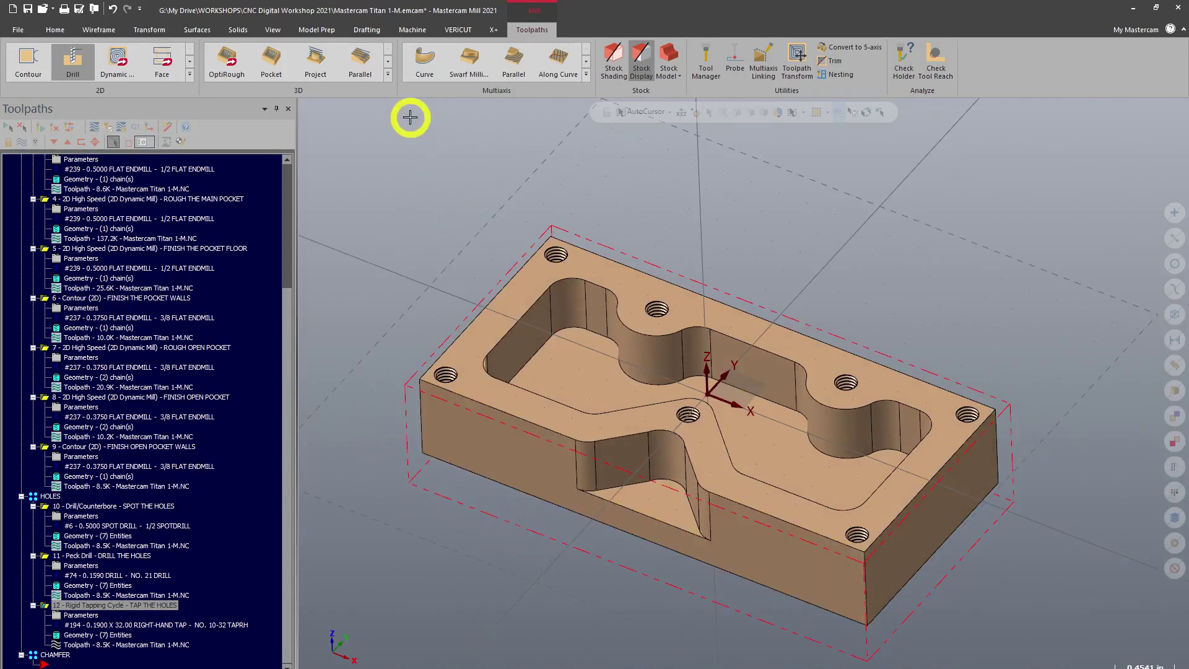
{"action": "left_click", "coordinate": [191, 77]}
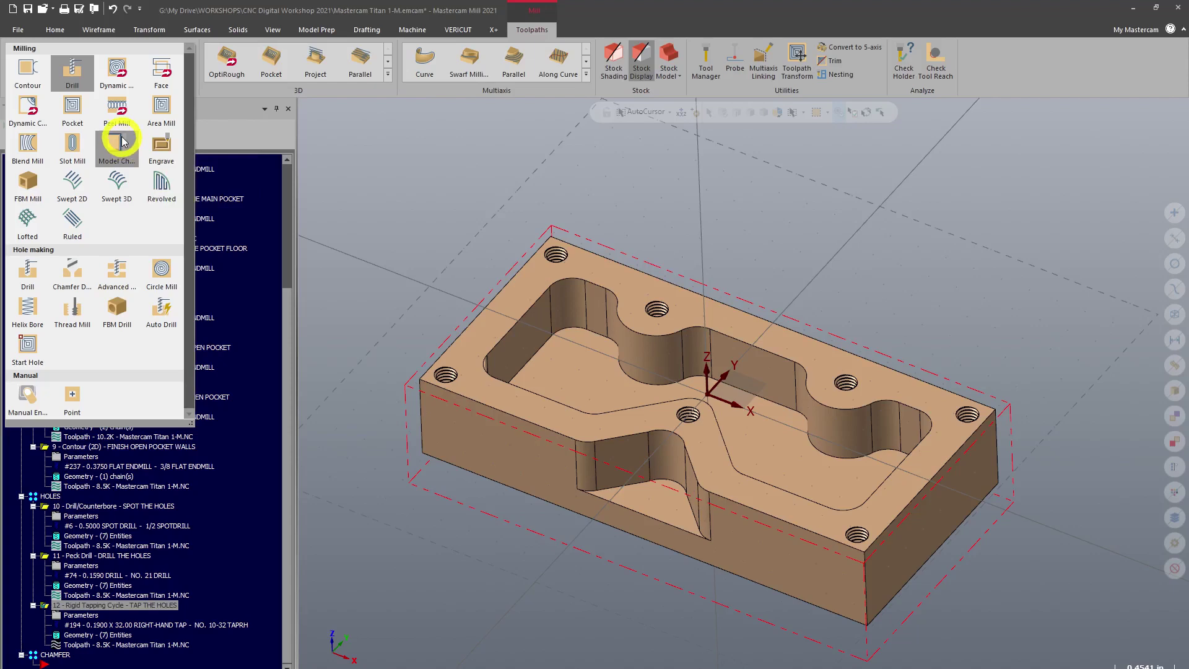
Start a 2D contour in Loop chaining mode, clearing the mistaken end-face loop
{"action": "left_click", "coordinate": [29, 80]}
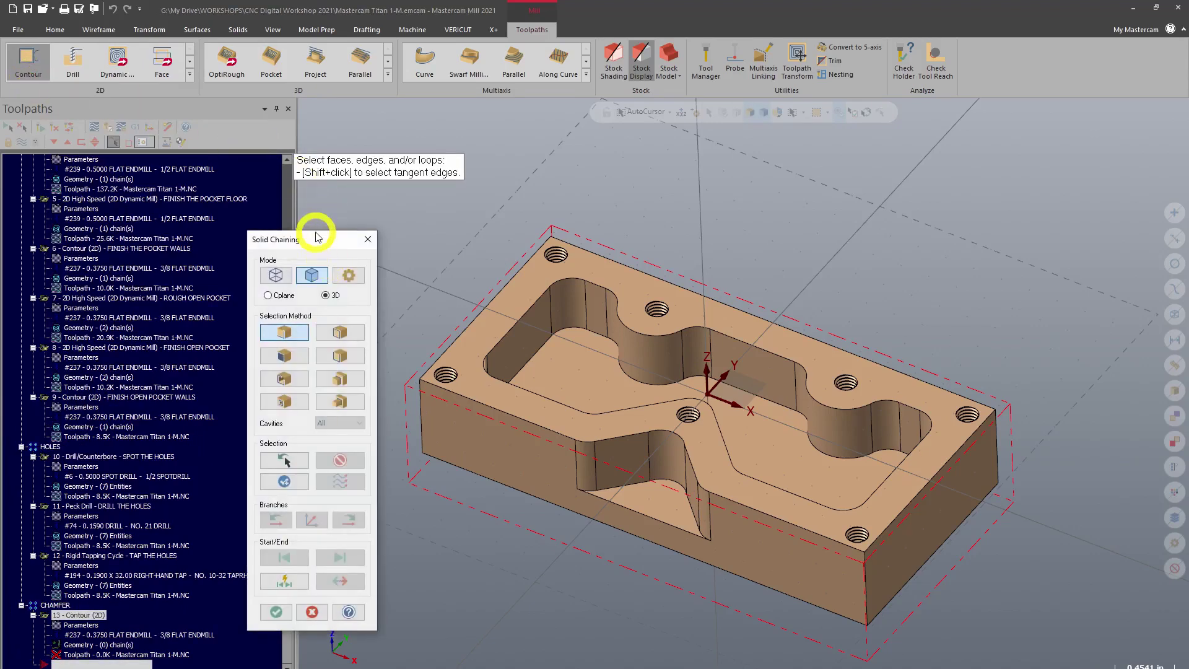
{"action": "left_click_drag", "start_coordinate": [319, 241], "coordinate": [293, 185]}
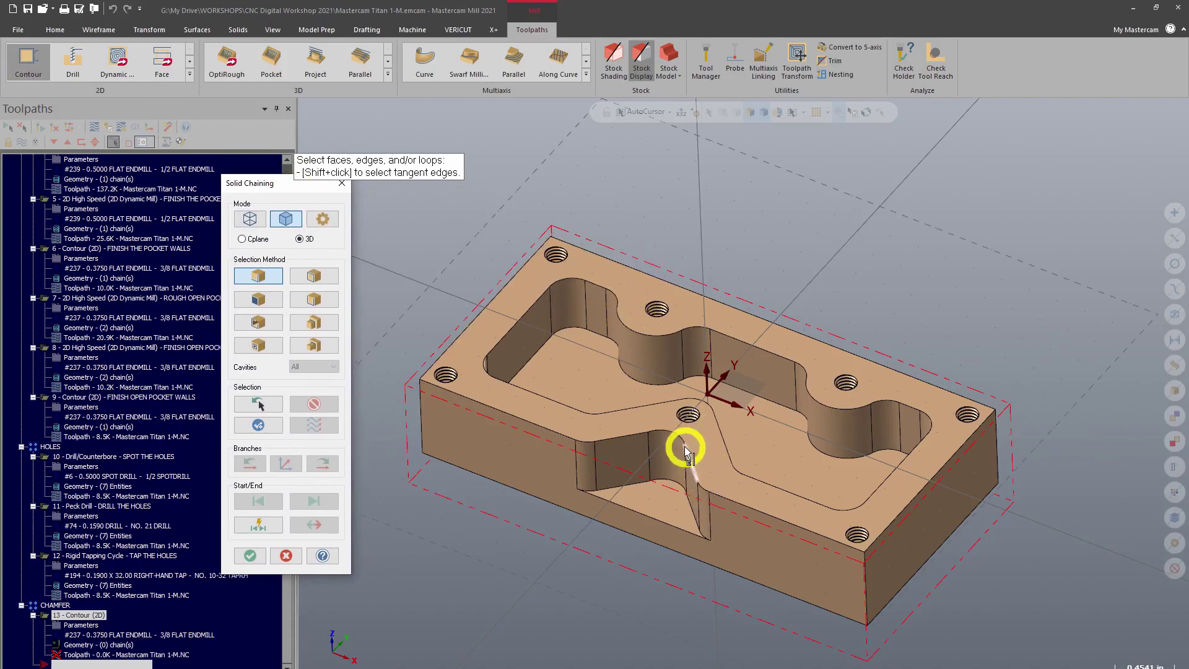
{"action": "left_click", "coordinate": [322, 276]}
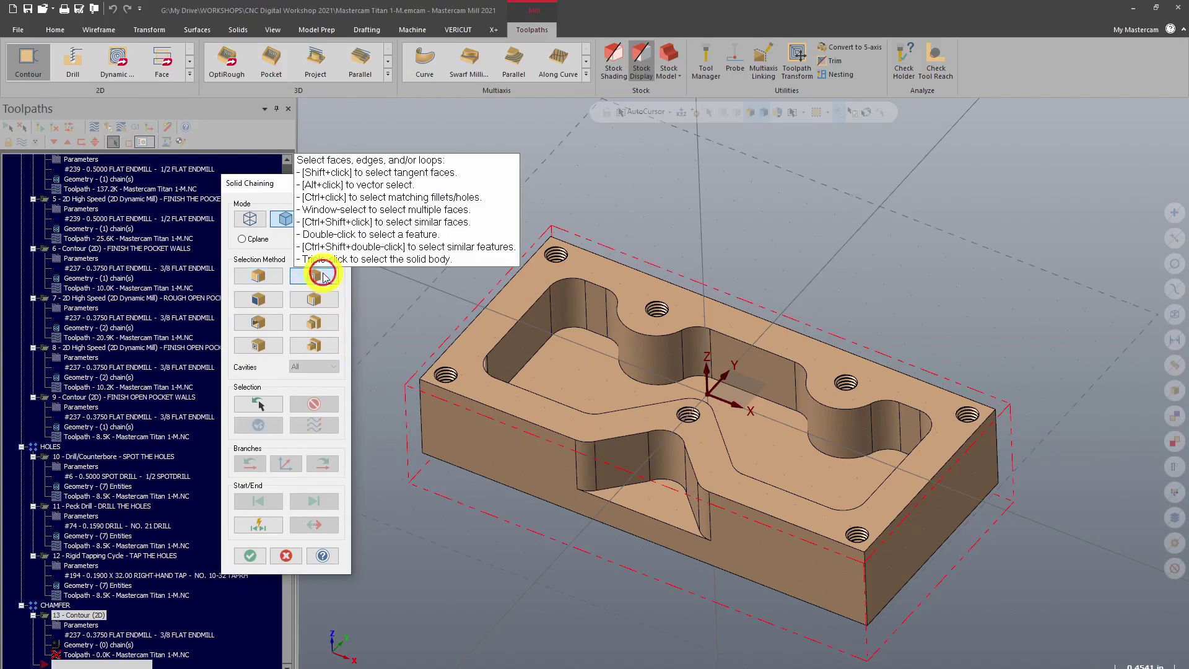
{"action": "left_click", "coordinate": [490, 305]}
{"action": "middle_click_drag", "start_coordinate": [398, 486], "coordinate": [991, 326]}
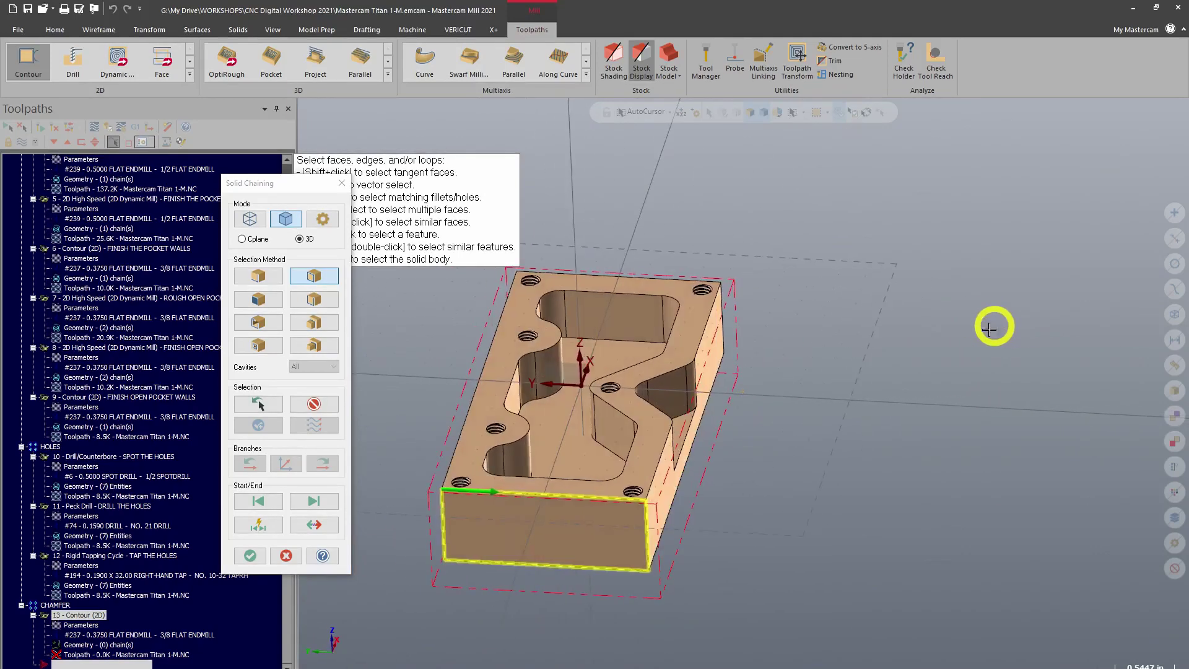
{"action": "left_click", "coordinate": [322, 408]}
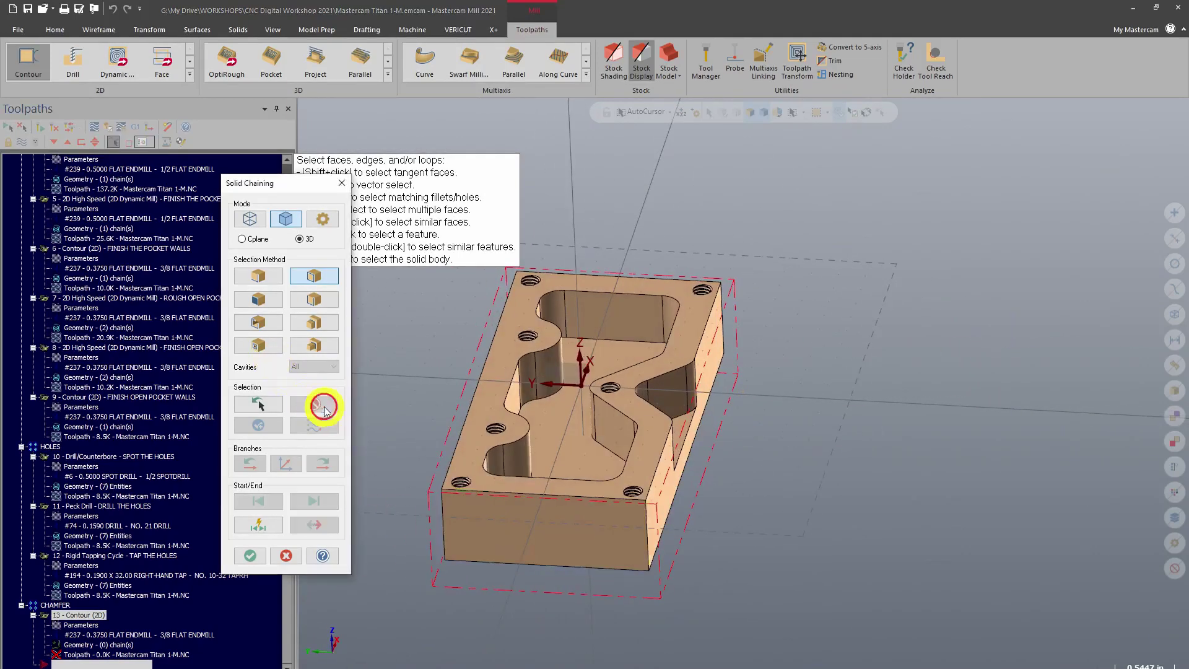
Chain the outer top-face edge loop and the pocket's top edge loop, then accept
{"action": "left_click", "coordinate": [459, 456]}
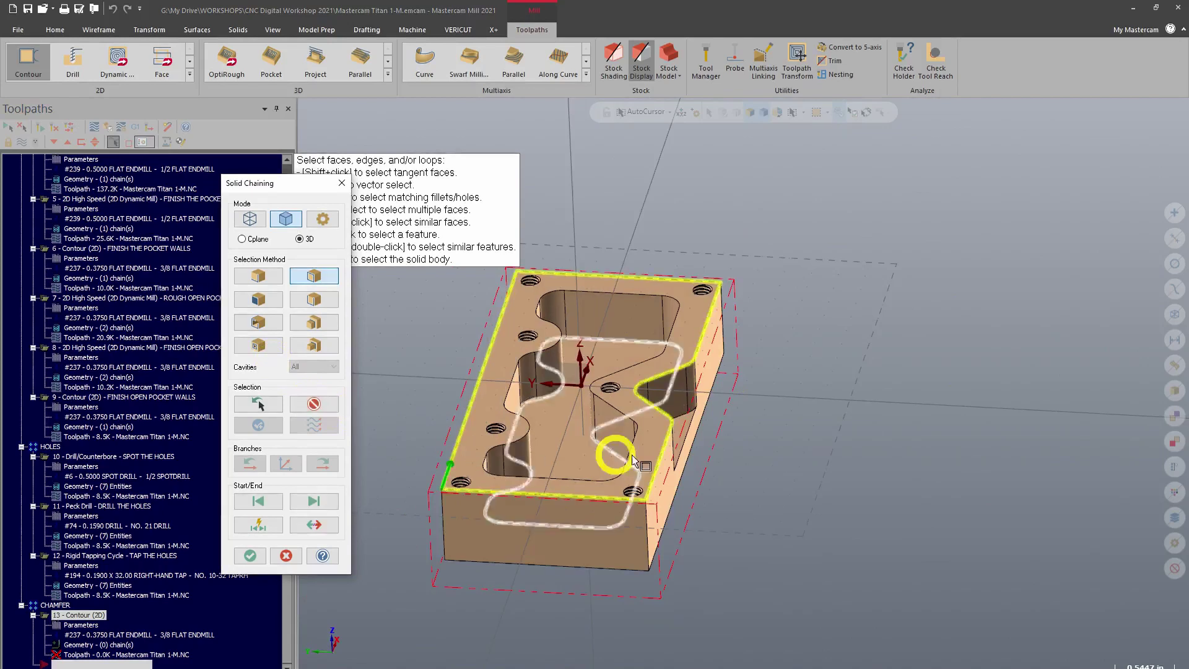
{"action": "middle_click_drag", "start_coordinate": [799, 451], "coordinate": [568, 231]}
{"action": "scroll", "coordinate": [566, 297], "scroll_direction": "up", "scroll_amount": 3}
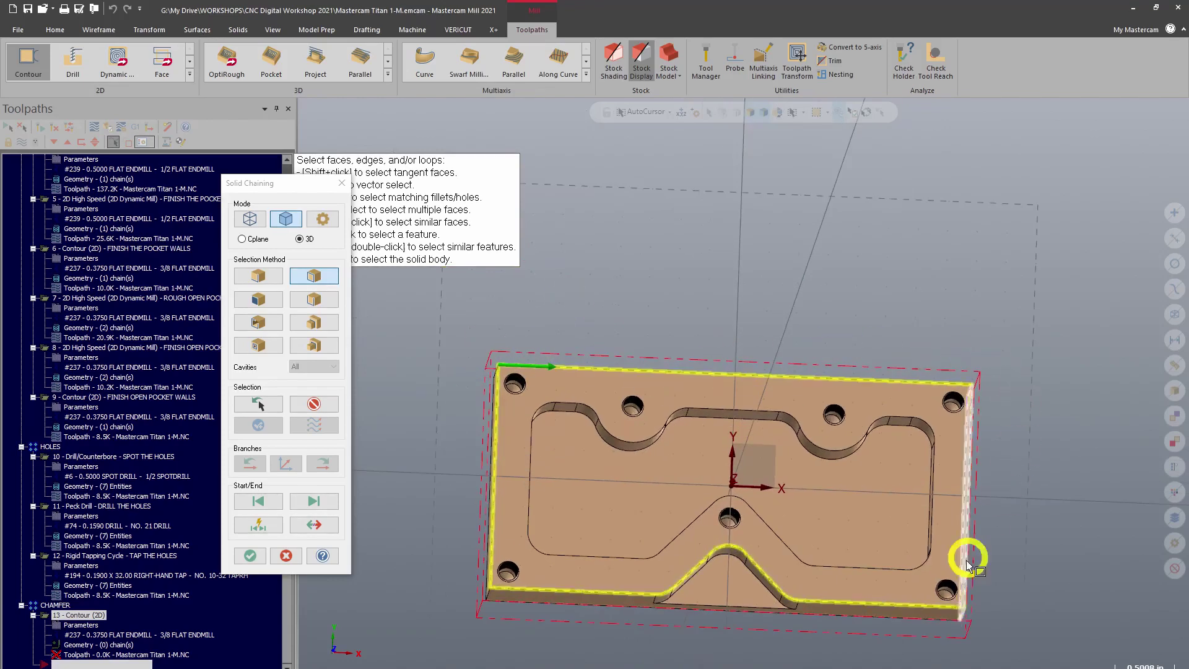
{"action": "left_click", "coordinate": [710, 407]}
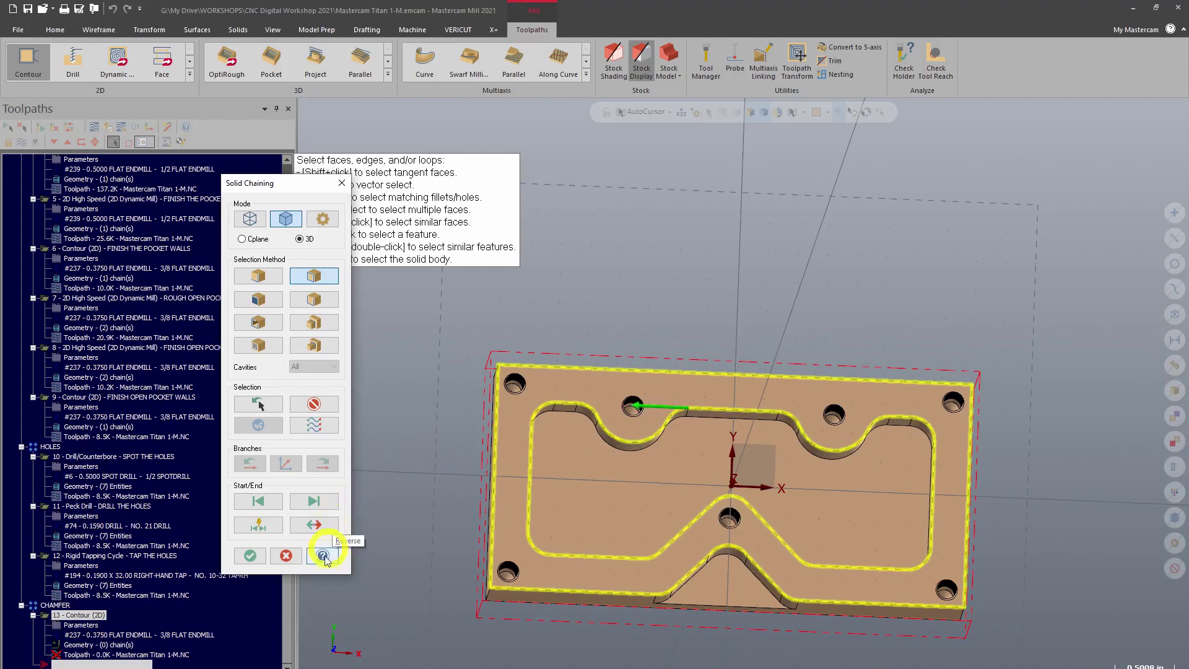
{"action": "left_click", "coordinate": [254, 556]}
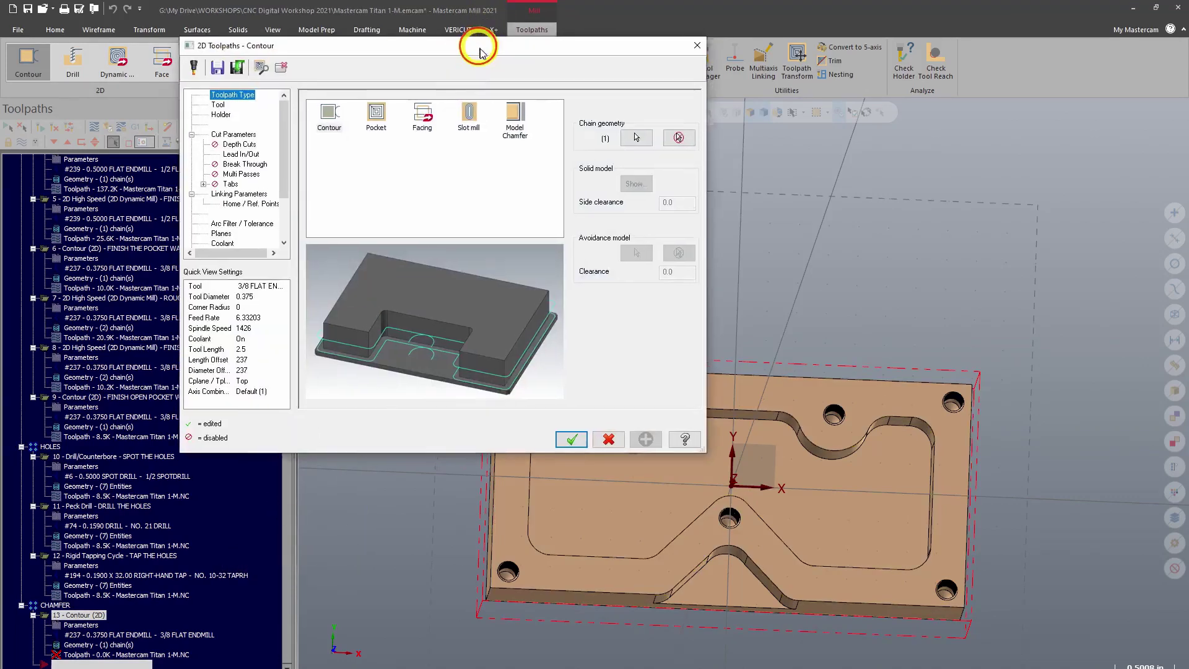
Pick the 1/2 CHAMFER MILL from the chamfer-filtered library and comment it CHAMFER THE PART
{"action": "left_click_drag", "start_coordinate": [480, 52], "coordinate": [591, 212]}
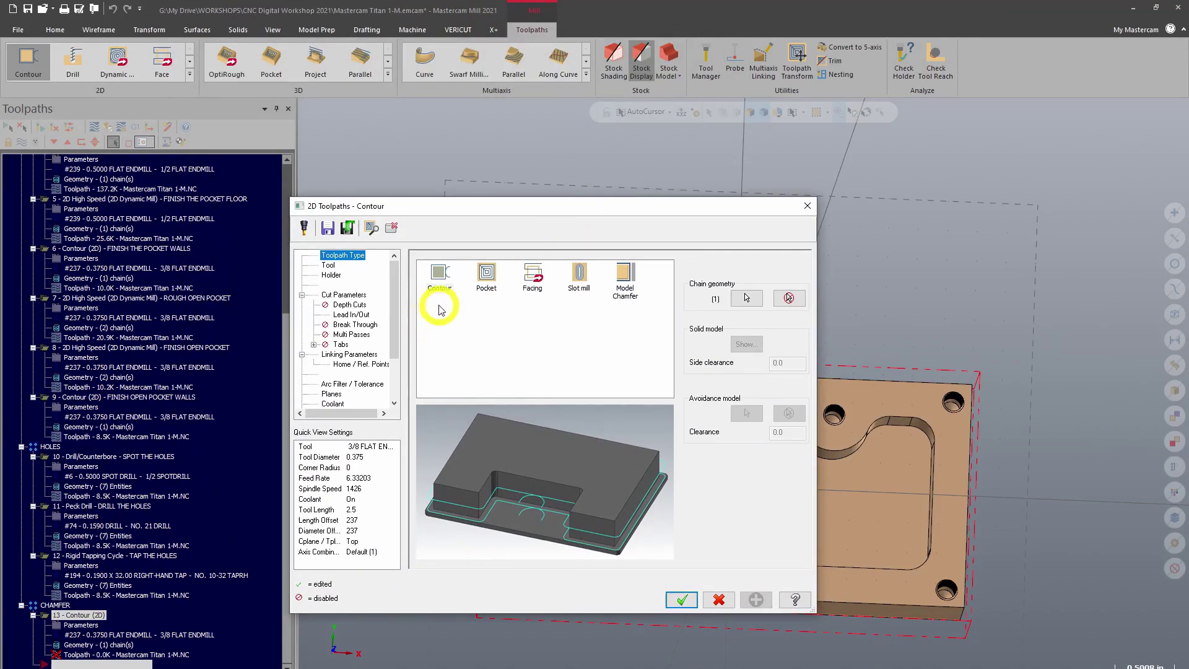
{"action": "left_click", "coordinate": [329, 266]}
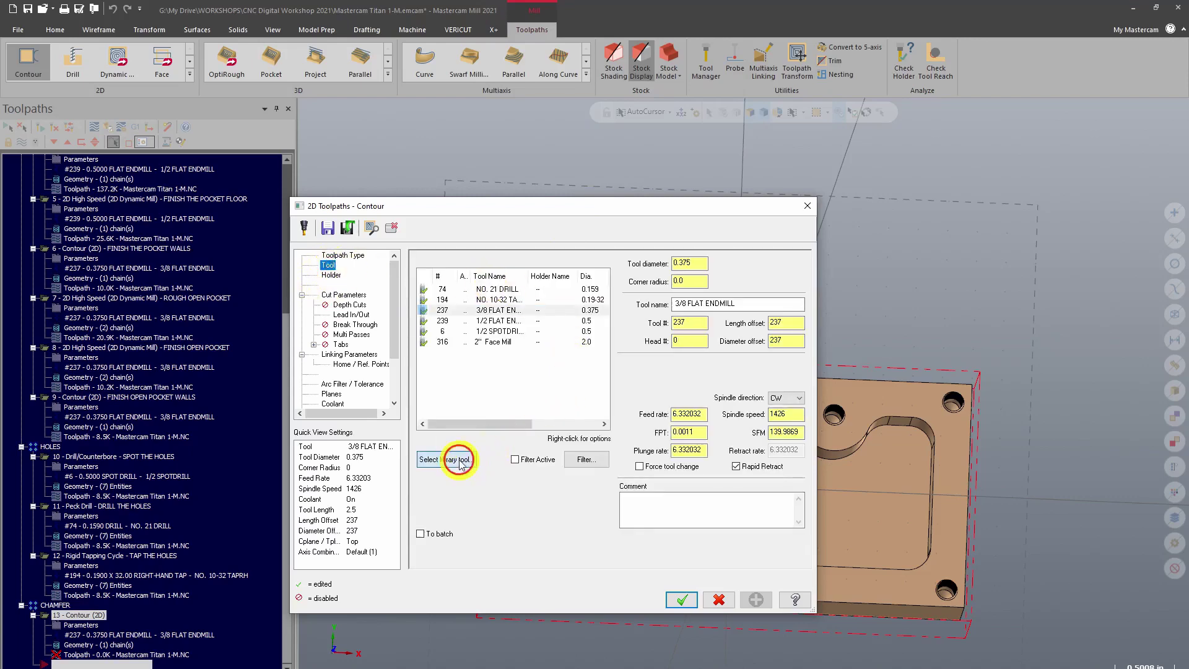
{"action": "left_click", "coordinate": [459, 463]}
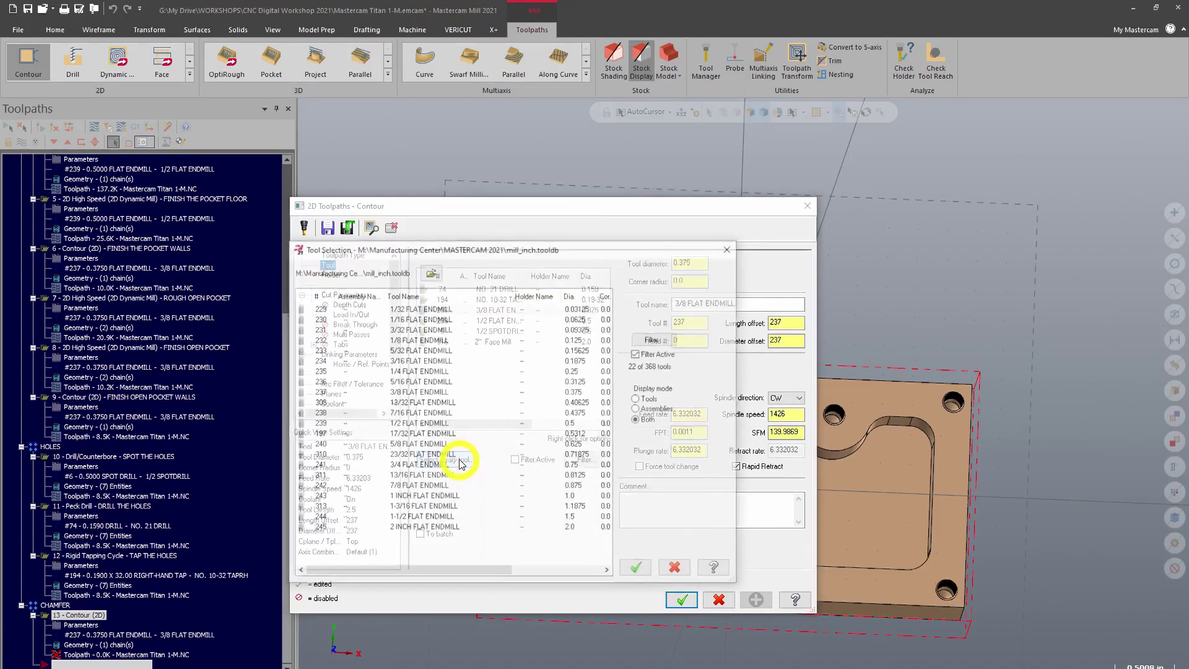
{"action": "left_click", "coordinate": [655, 338]}
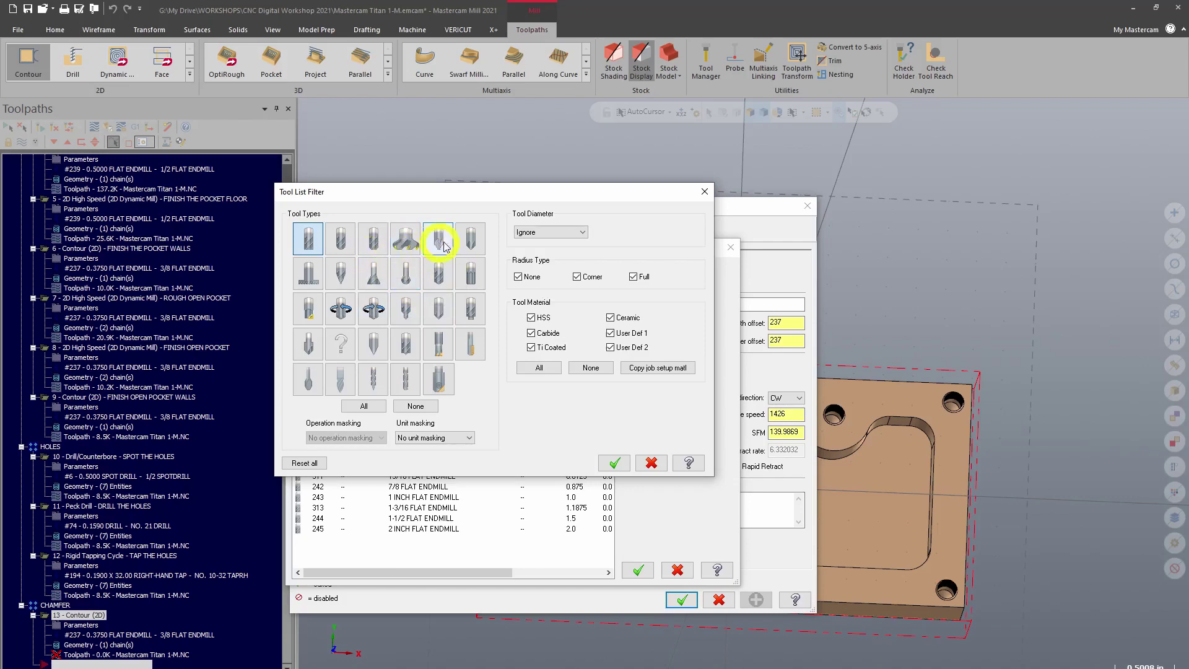
{"action": "double_click", "coordinate": [475, 242]}
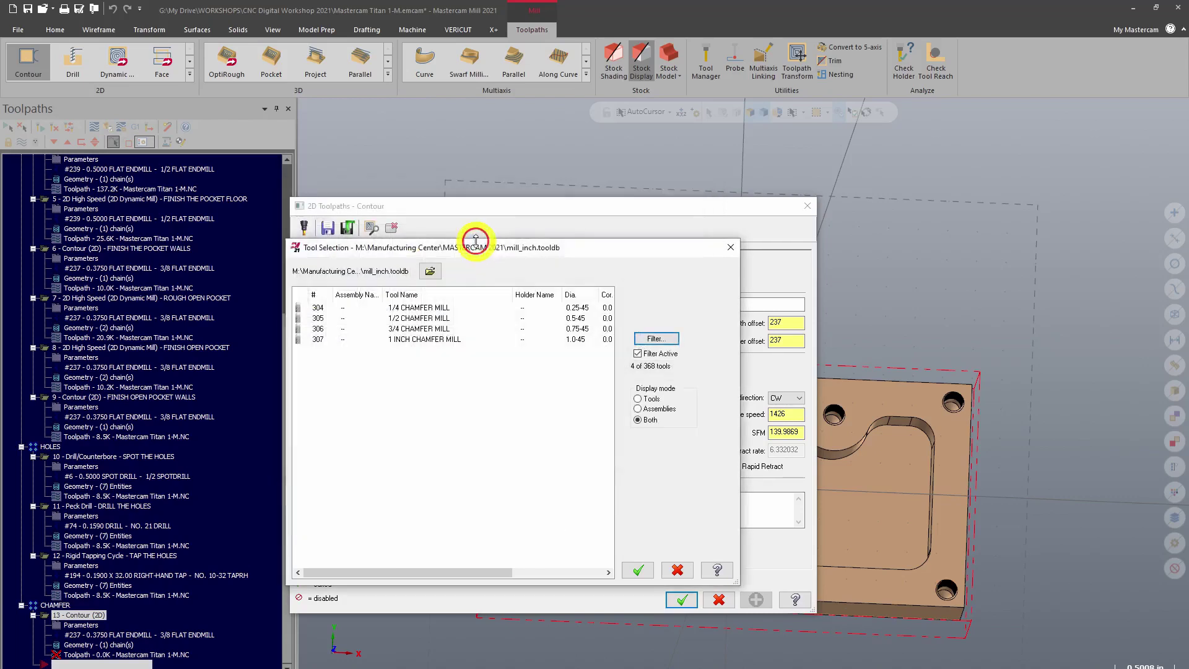
{"action": "left_click", "coordinate": [444, 318]}
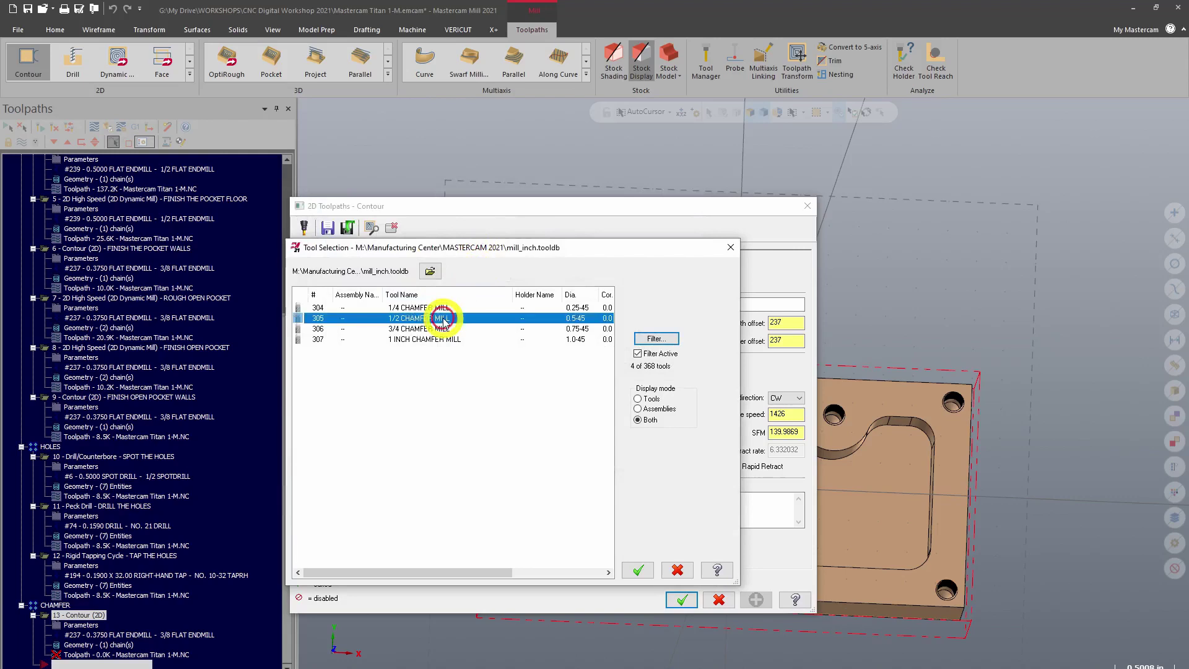
{"action": "left_click", "coordinate": [638, 569]}
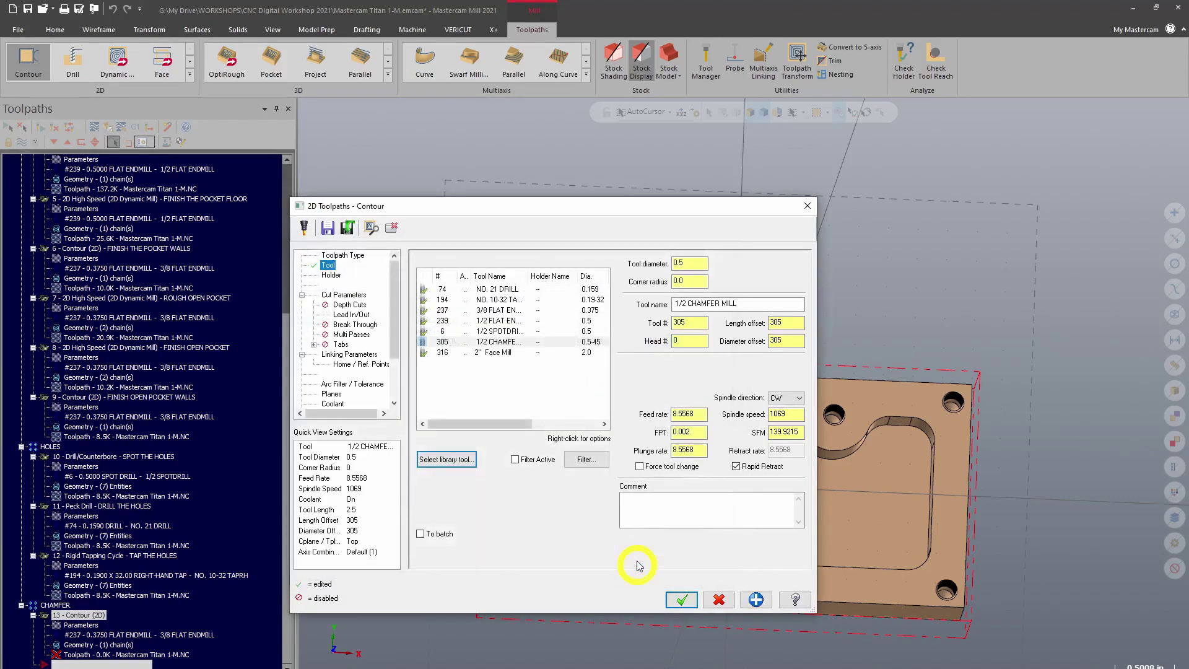
{"action": "left_click", "coordinate": [645, 499]}
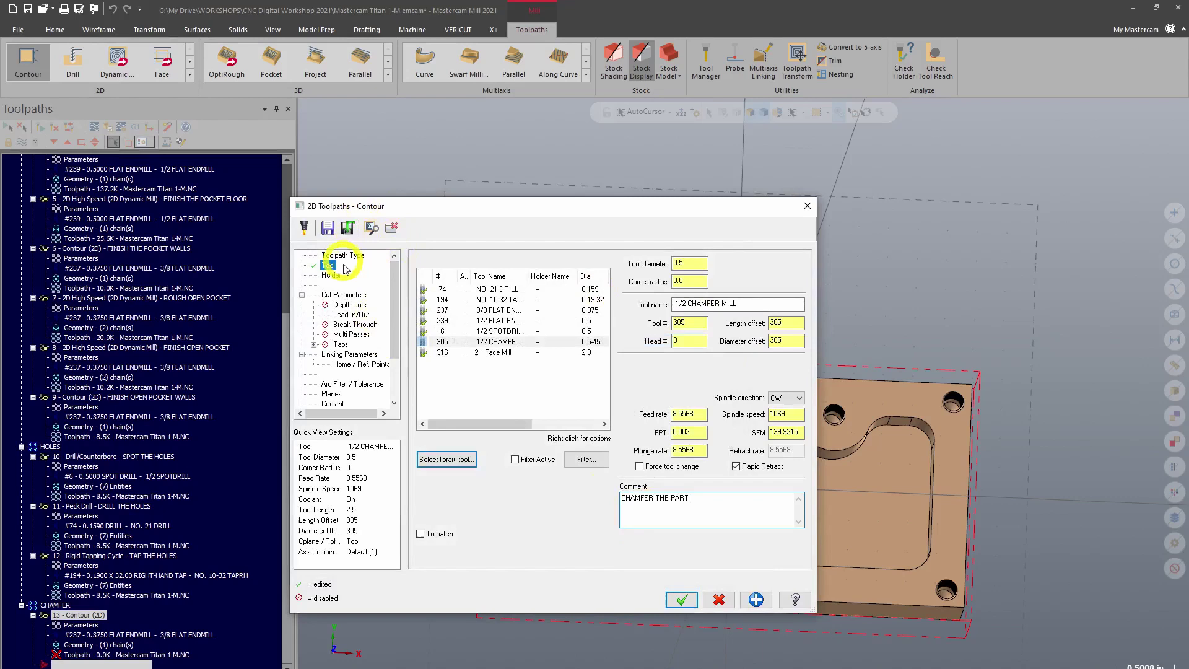
{"action": "left_click", "coordinate": [354, 296]}
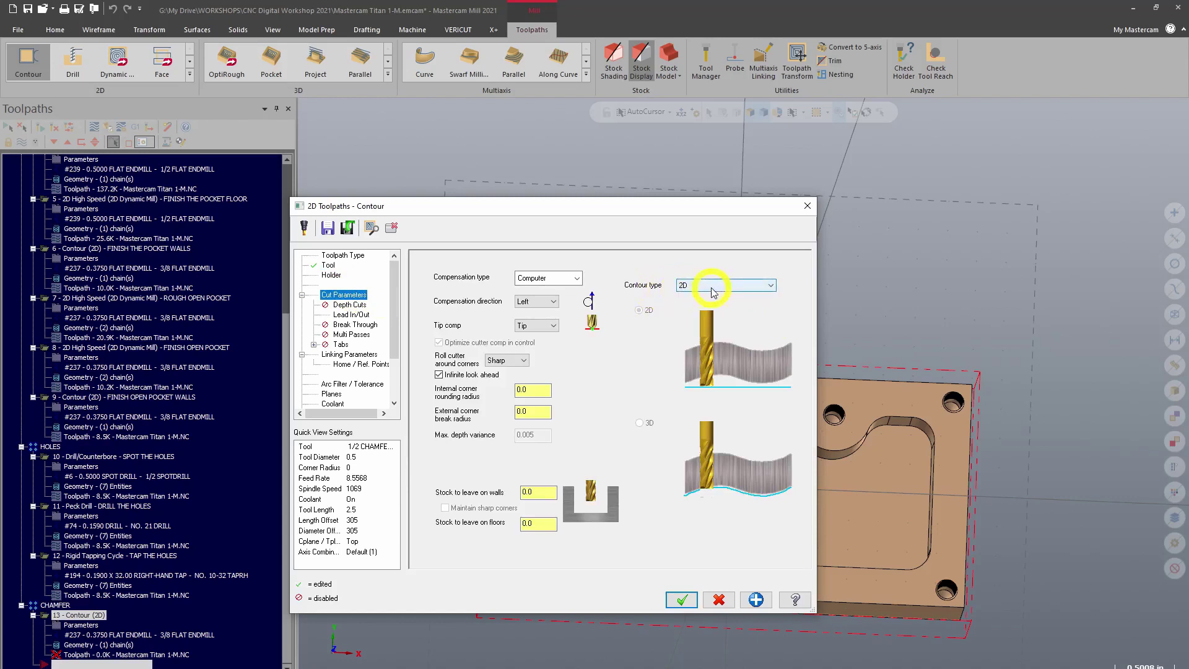
Switch Contour type to 2D chamfer and edit Chamfer width (0.02) and Bottom offset (0.1)
{"action": "left_click", "coordinate": [742, 292]}
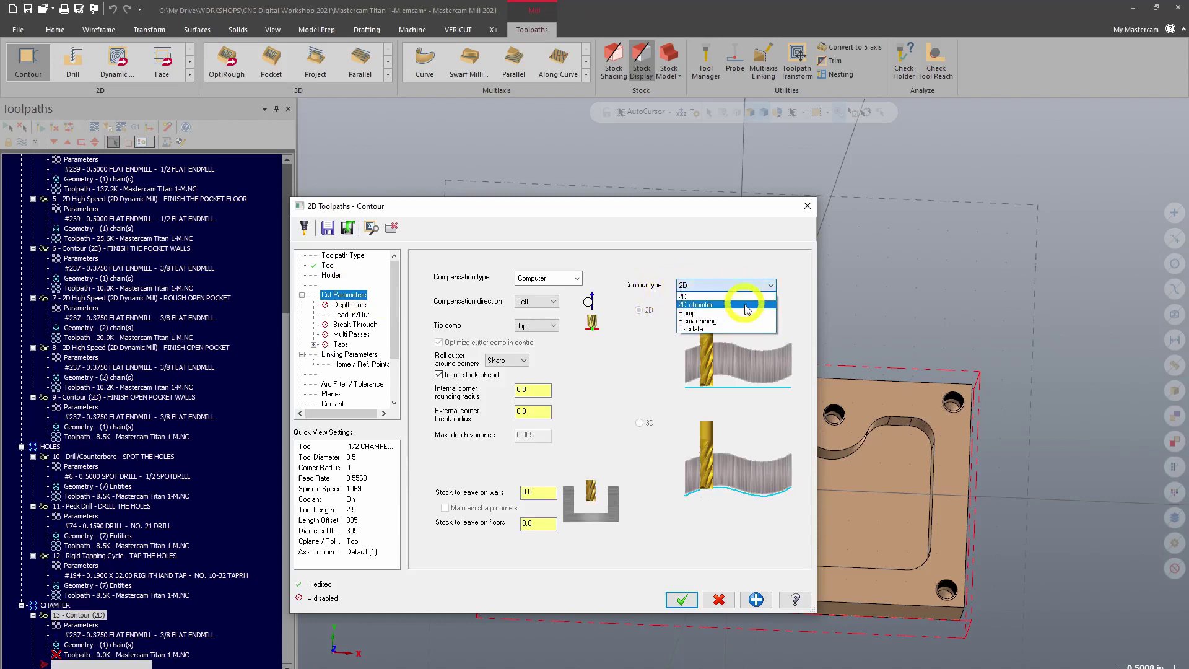
{"action": "left_click", "coordinate": [749, 306]}
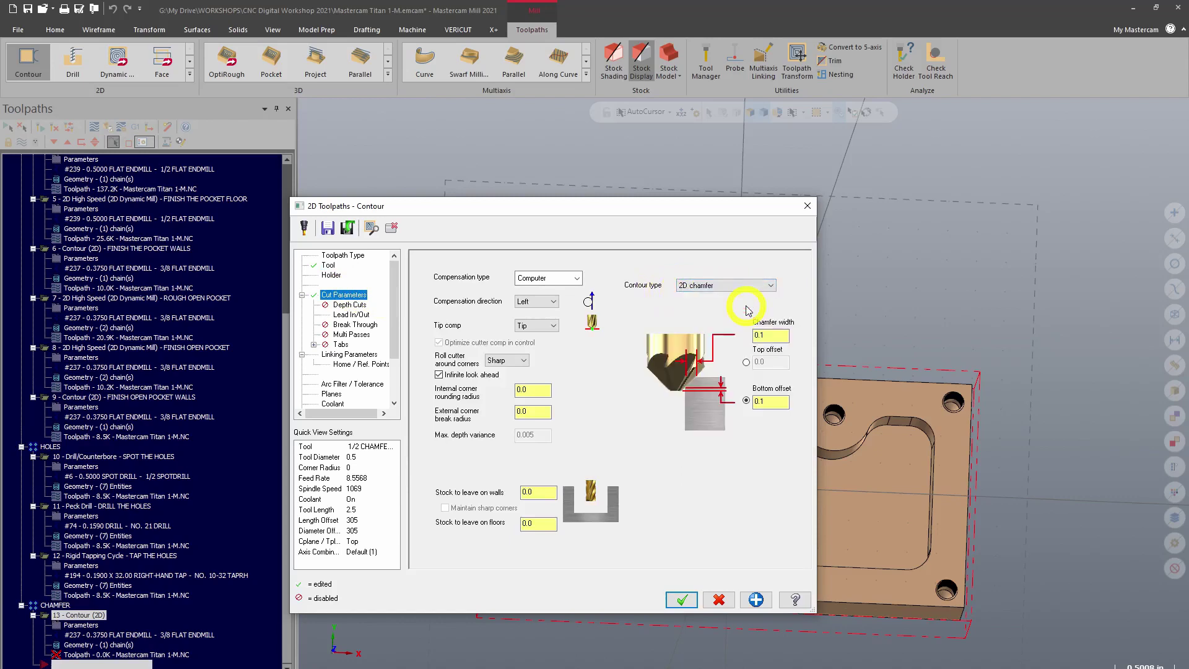
{"action": "left_click", "coordinate": [777, 337]}
{"action": "type", "text": "0.1"}
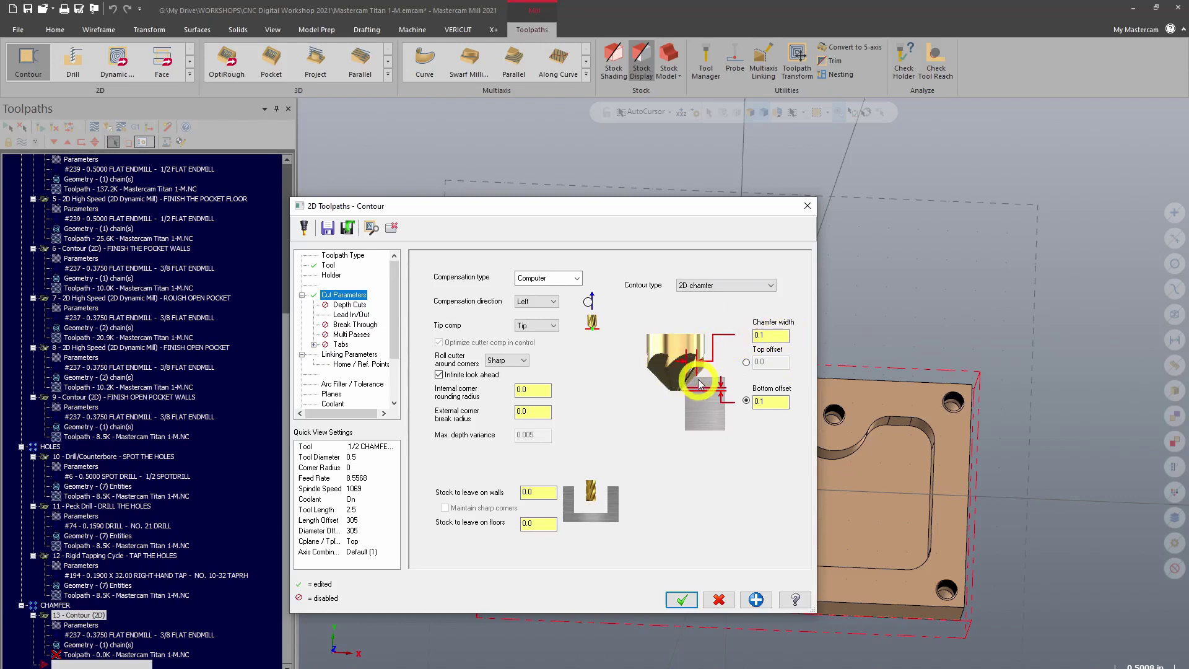
{"action": "left_click", "coordinate": [780, 336]}
{"action": "left_click_drag", "start_coordinate": [781, 335], "coordinate": [747, 333]}
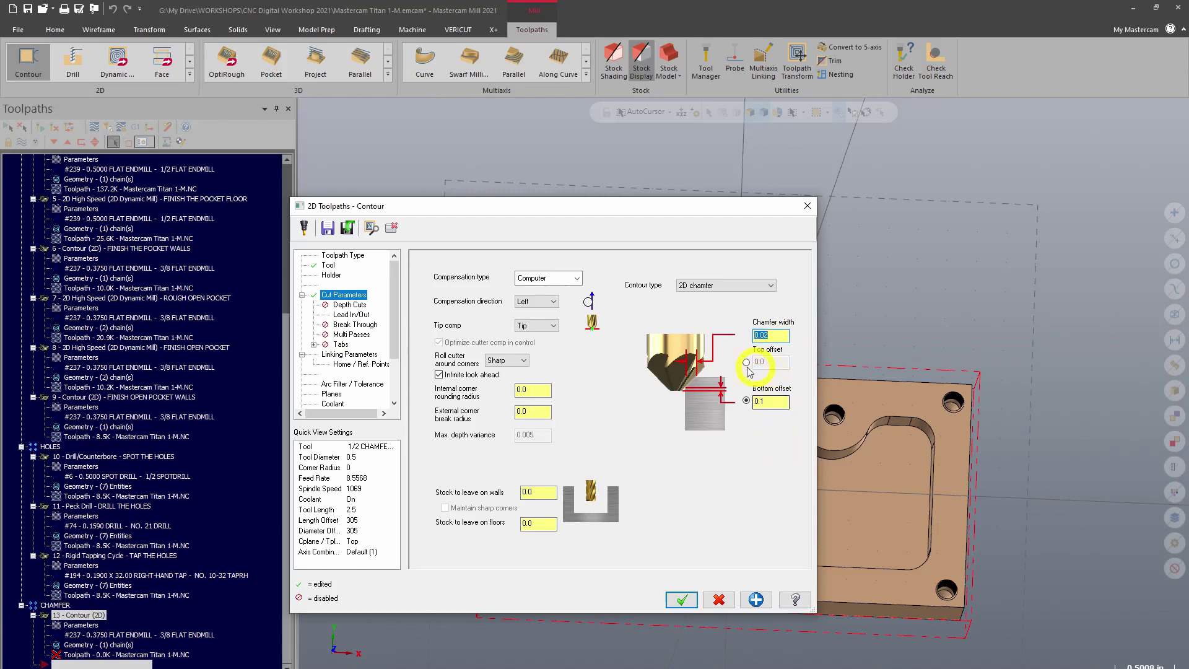
{"action": "left_click", "coordinate": [777, 403]}
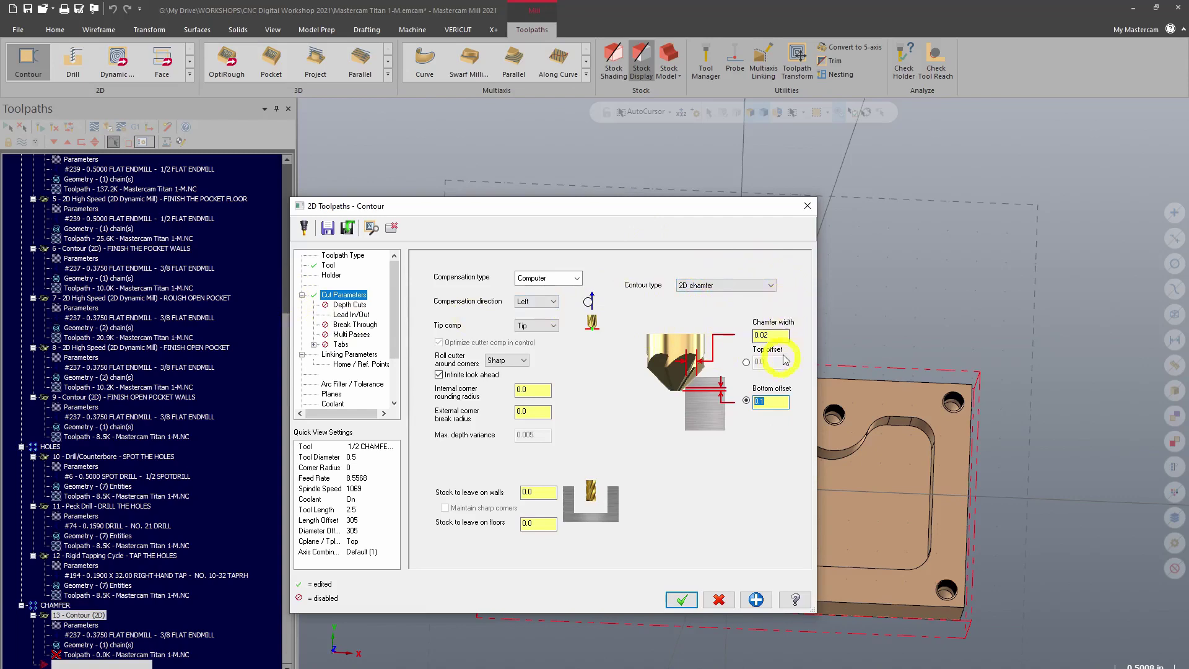
{"action": "left_click", "coordinate": [771, 336]}
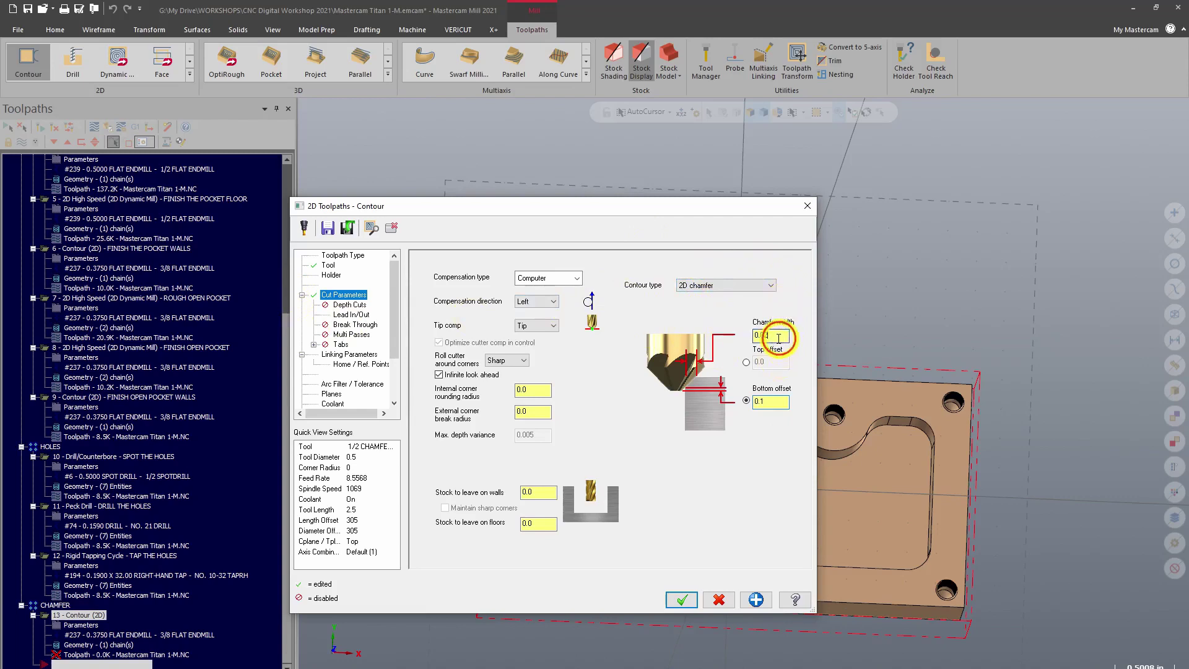
Enter -0.1 as the Depth in Linking Parameters
{"action": "left_click", "coordinate": [352, 314]}
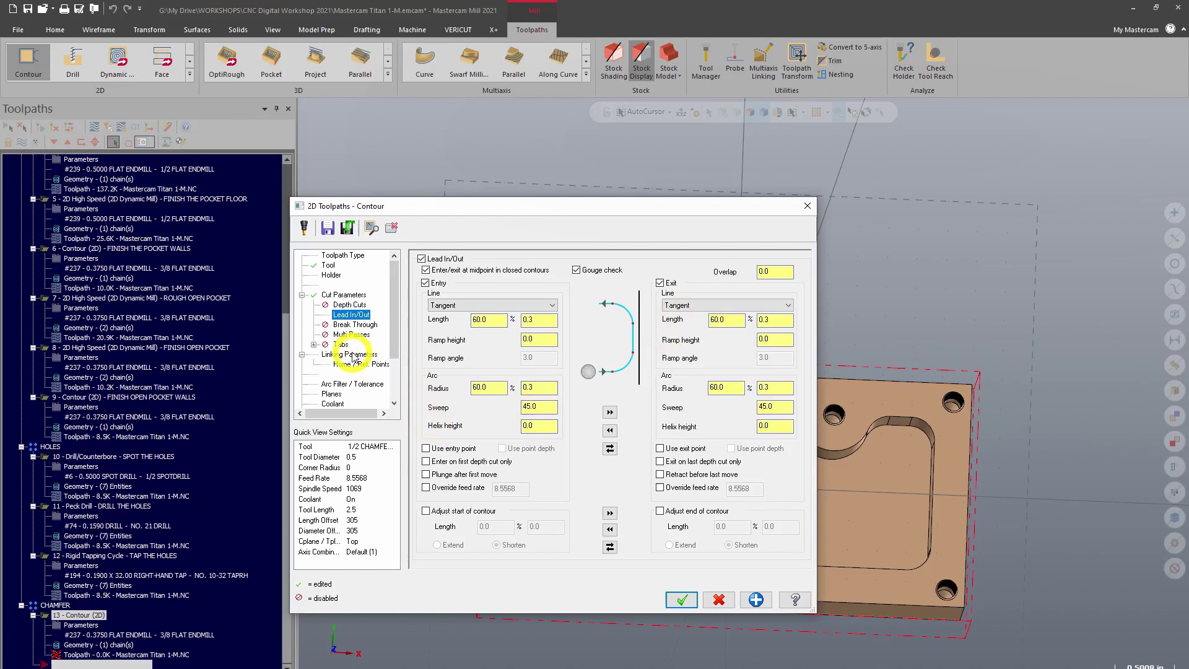
{"action": "left_click", "coordinate": [351, 355]}
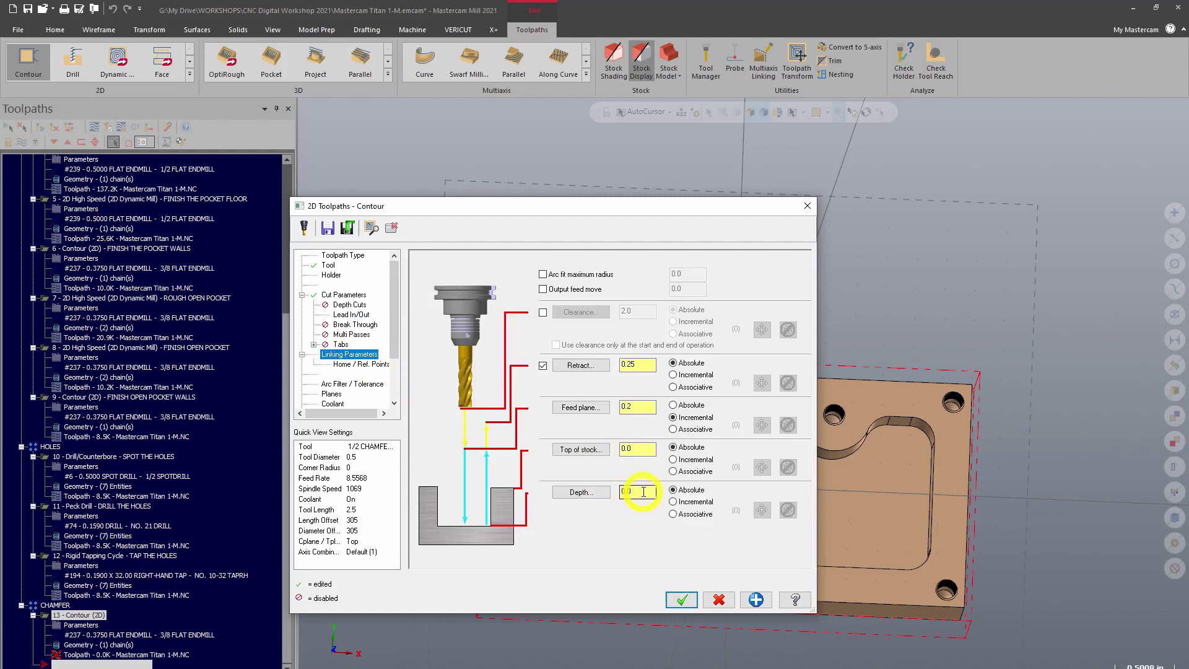
{"action": "left_click_drag", "start_coordinate": [644, 492], "coordinate": [620, 493]}
{"action": "key", "text": "BackSpace"}
{"action": "type", "text": "-0.1"}
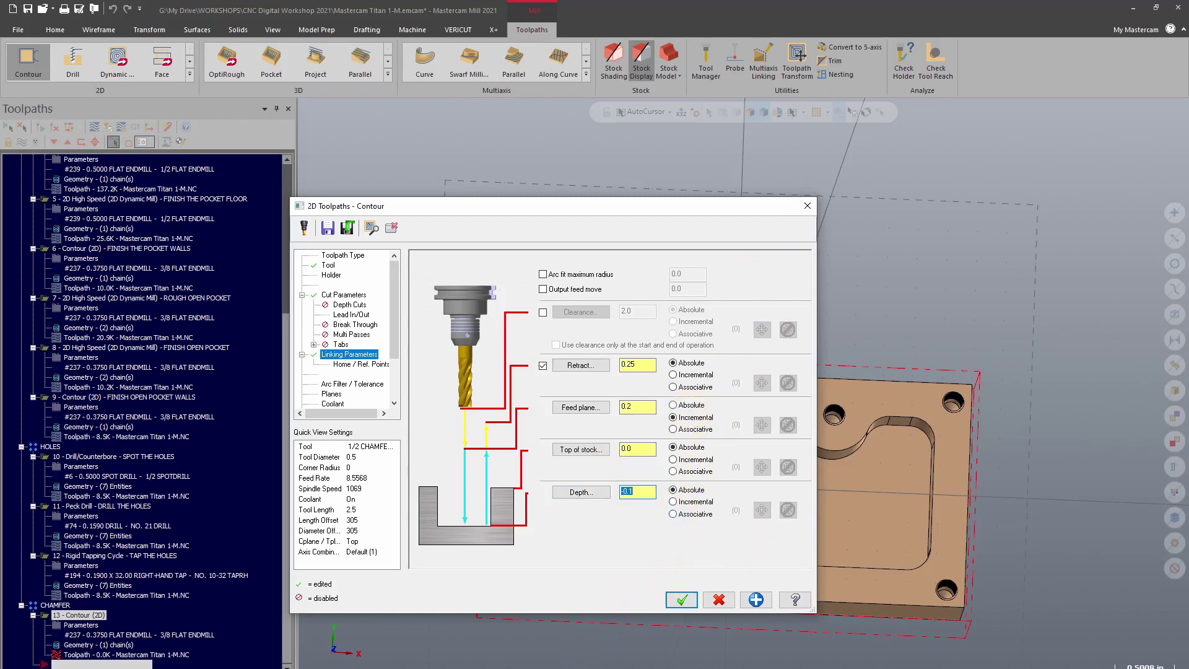
Check the 0.02 chamfer width, change the linking Depth to 0, and recheck the width
{"action": "left_click", "coordinate": [344, 295]}
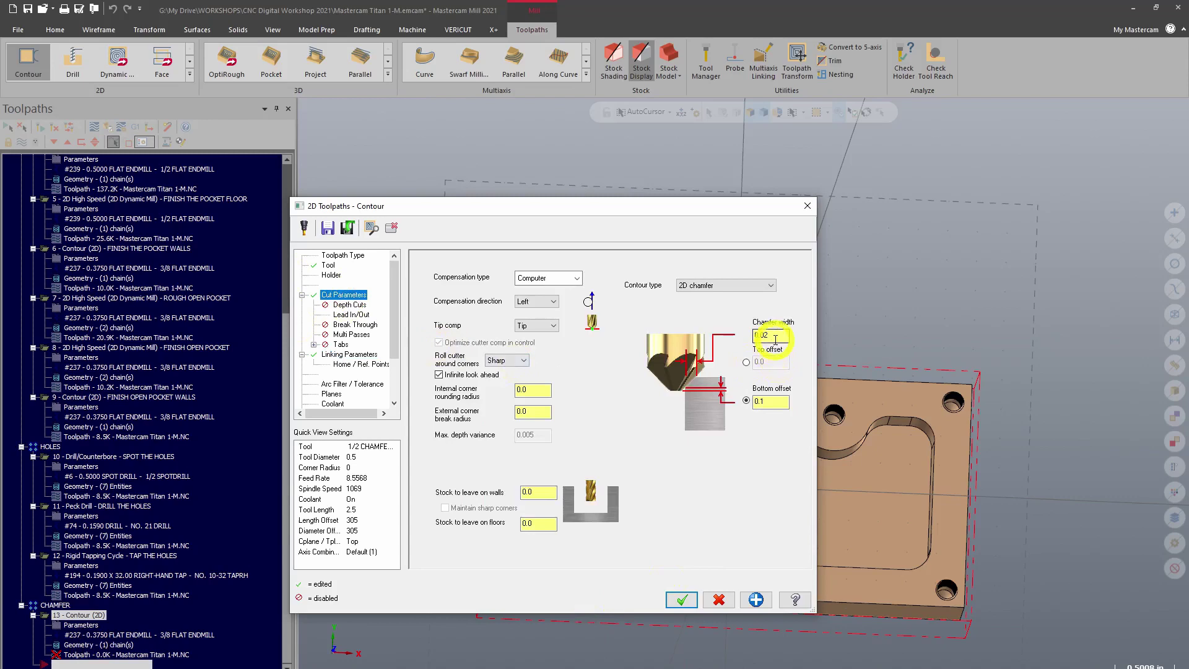
{"action": "left_click_drag", "start_coordinate": [775, 340], "coordinate": [741, 333]}
{"action": "left_click", "coordinate": [368, 354]}
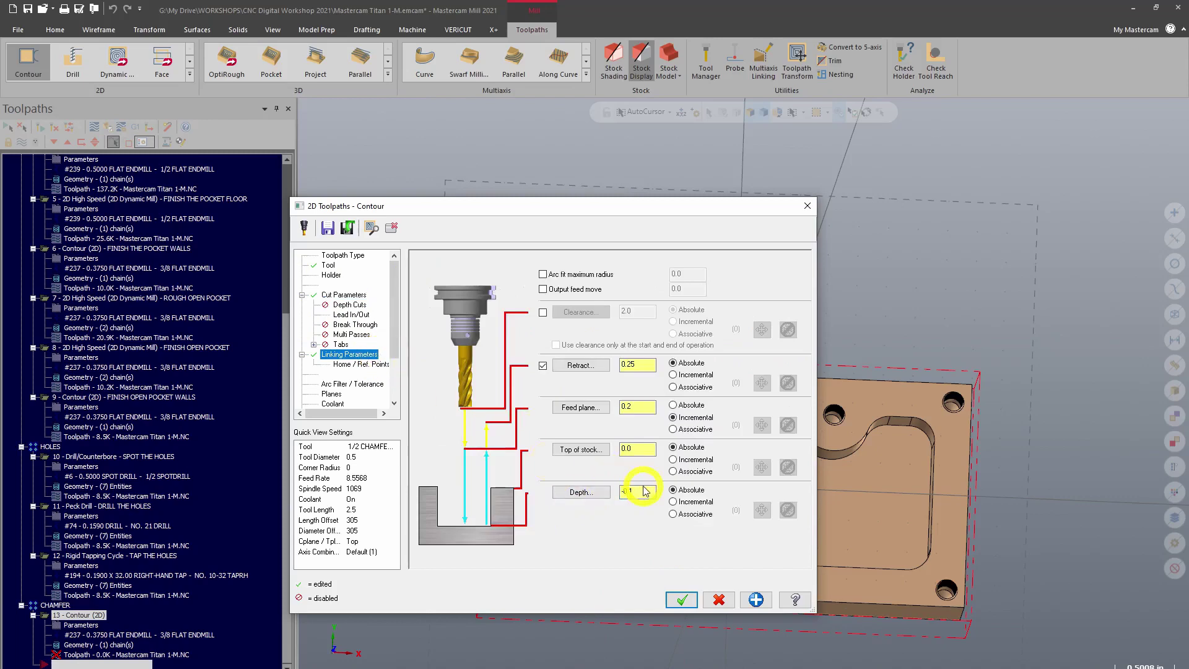
{"action": "left_click_drag", "start_coordinate": [638, 492], "coordinate": [596, 501]}
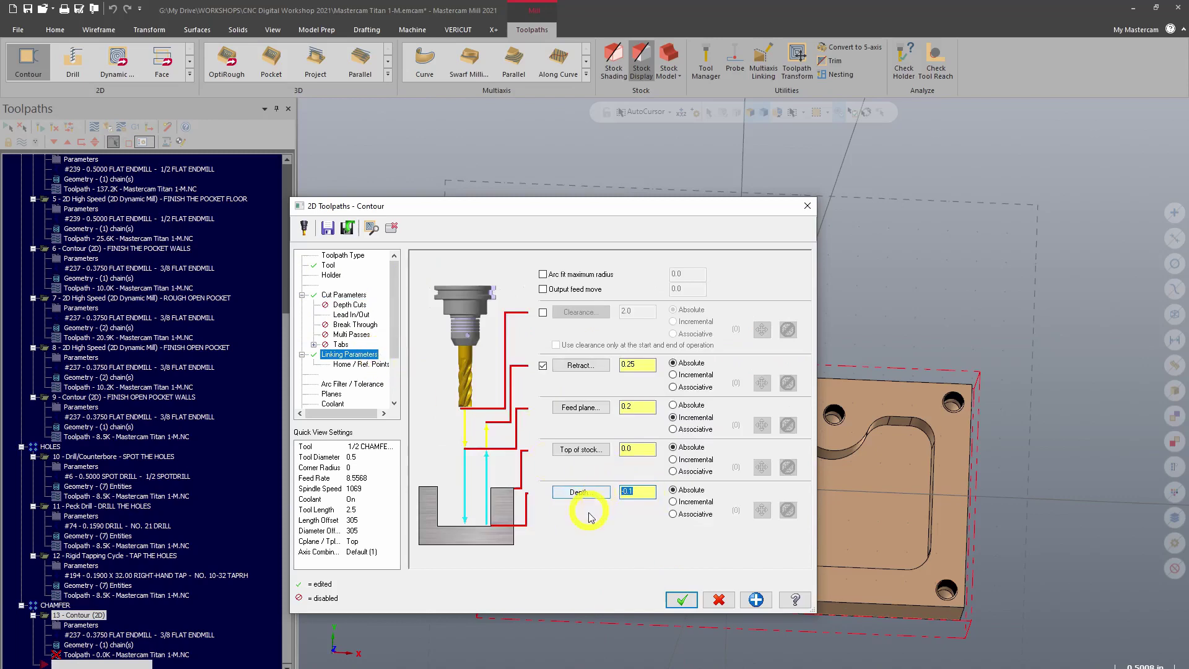
{"action": "type", "text": "0"}
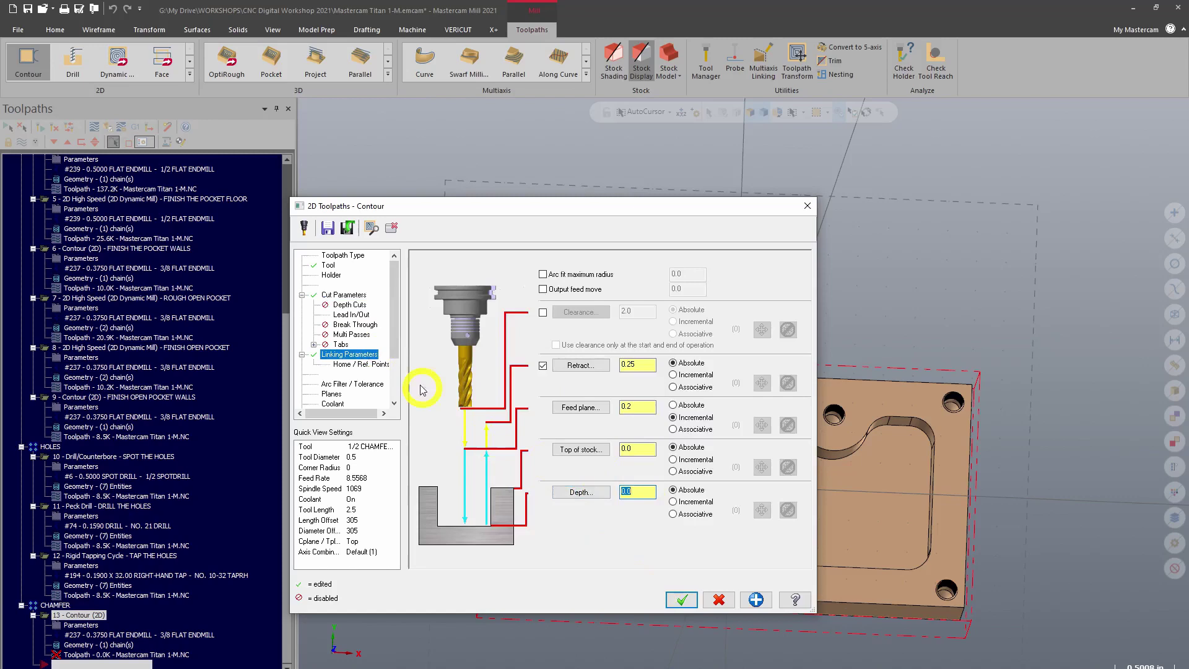
{"action": "left_click", "coordinate": [354, 298]}
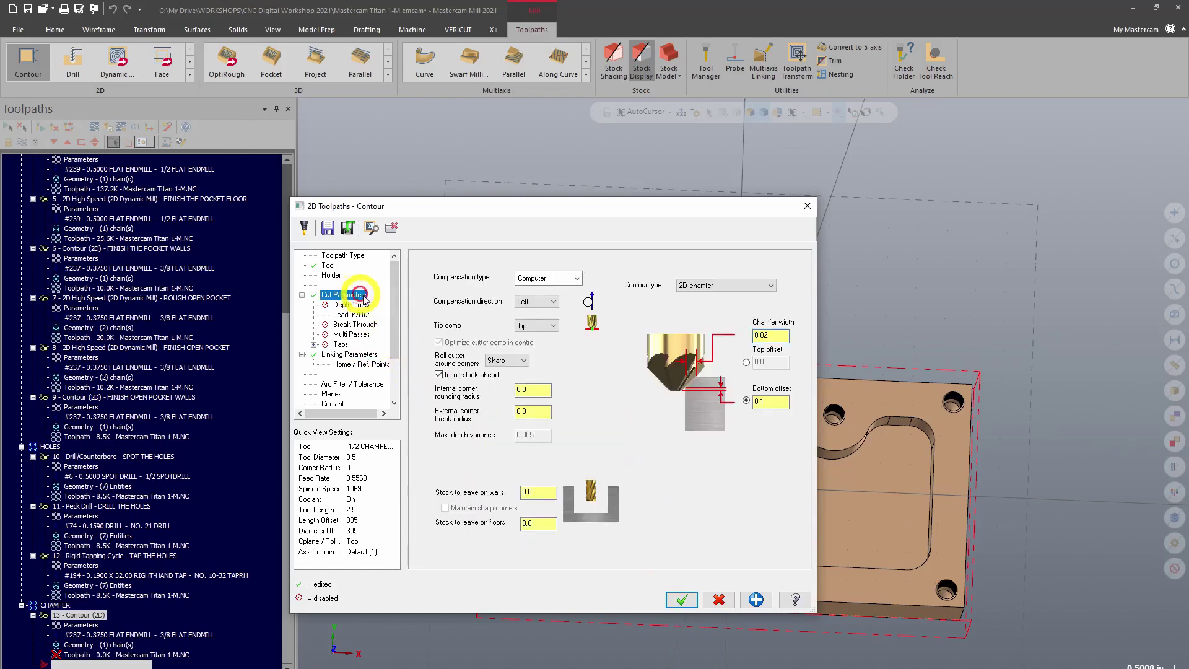
{"action": "double_click", "coordinate": [767, 335]}
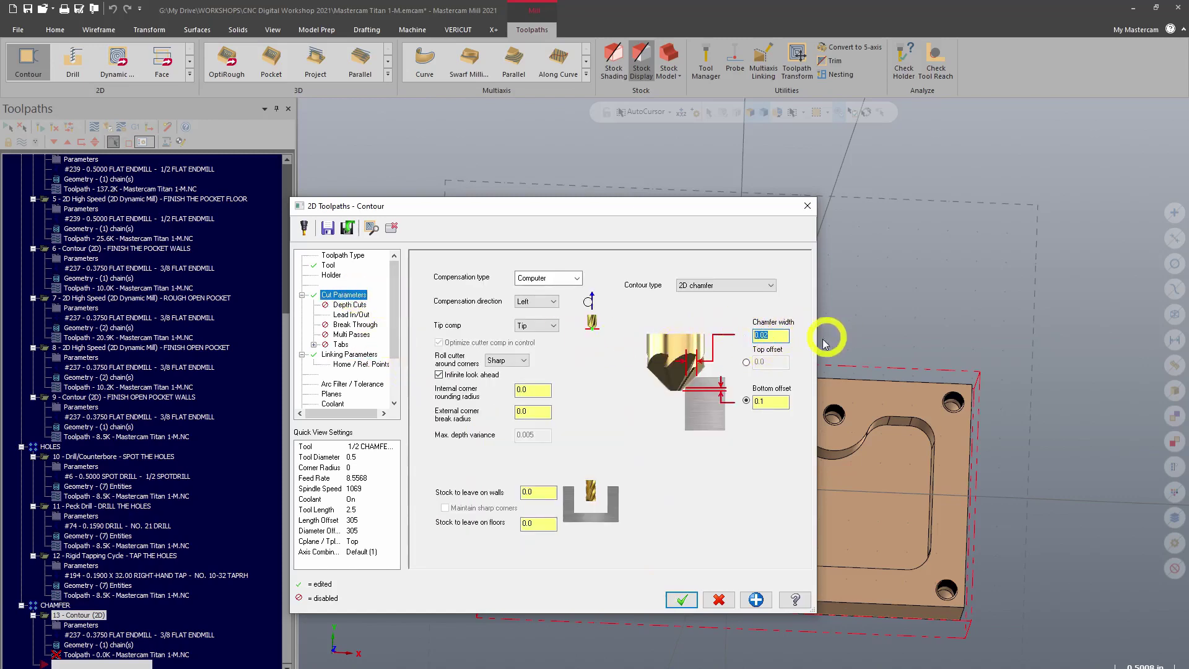
Accept the contour to generate the chamfer toolpath, then orbit to a tilted isometric view
{"action": "left_click", "coordinate": [677, 604]}
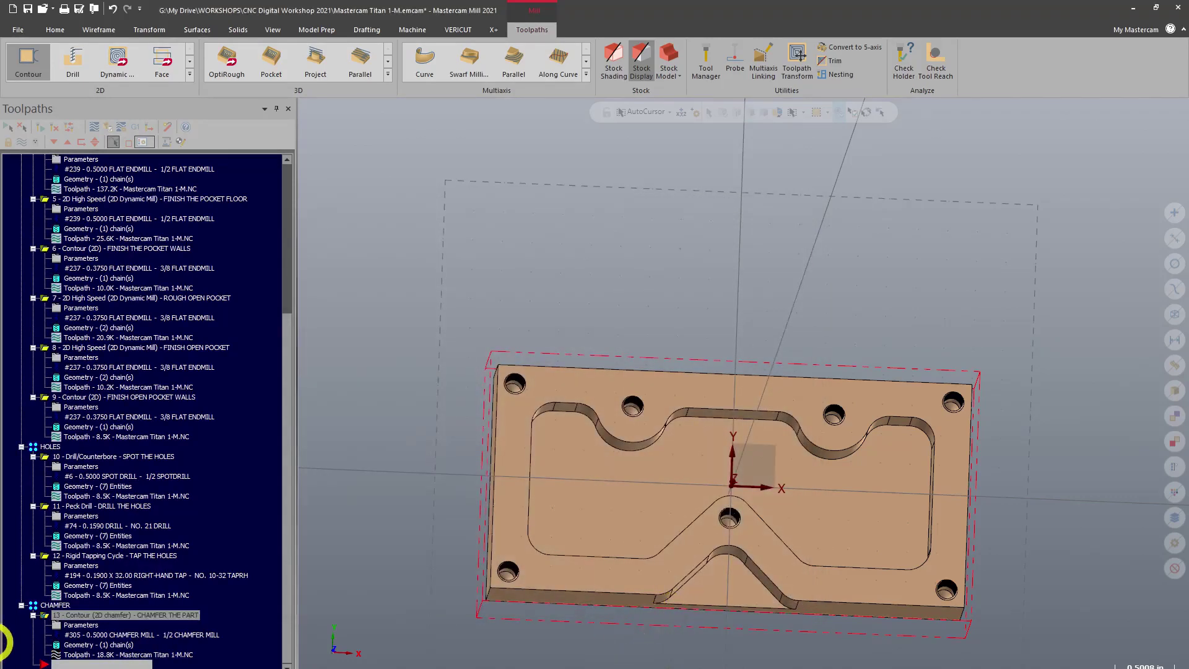
{"action": "middle_click_drag", "start_coordinate": [640, 648], "coordinate": [638, 562]}
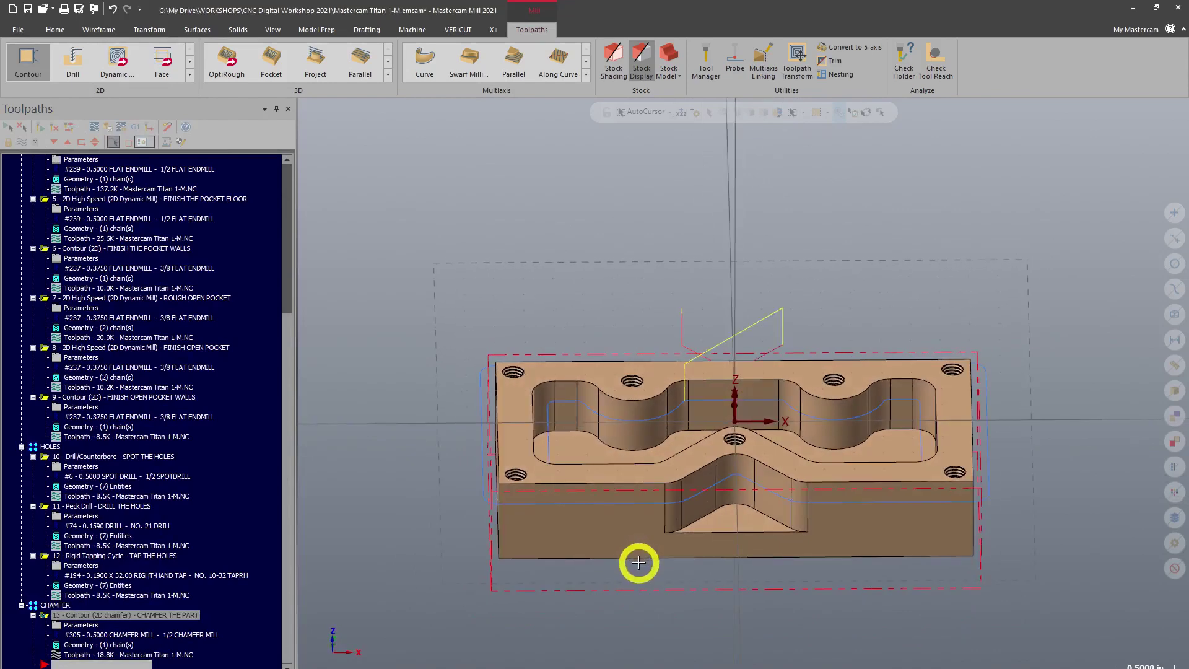
{"action": "right_click", "coordinate": [549, 252]}
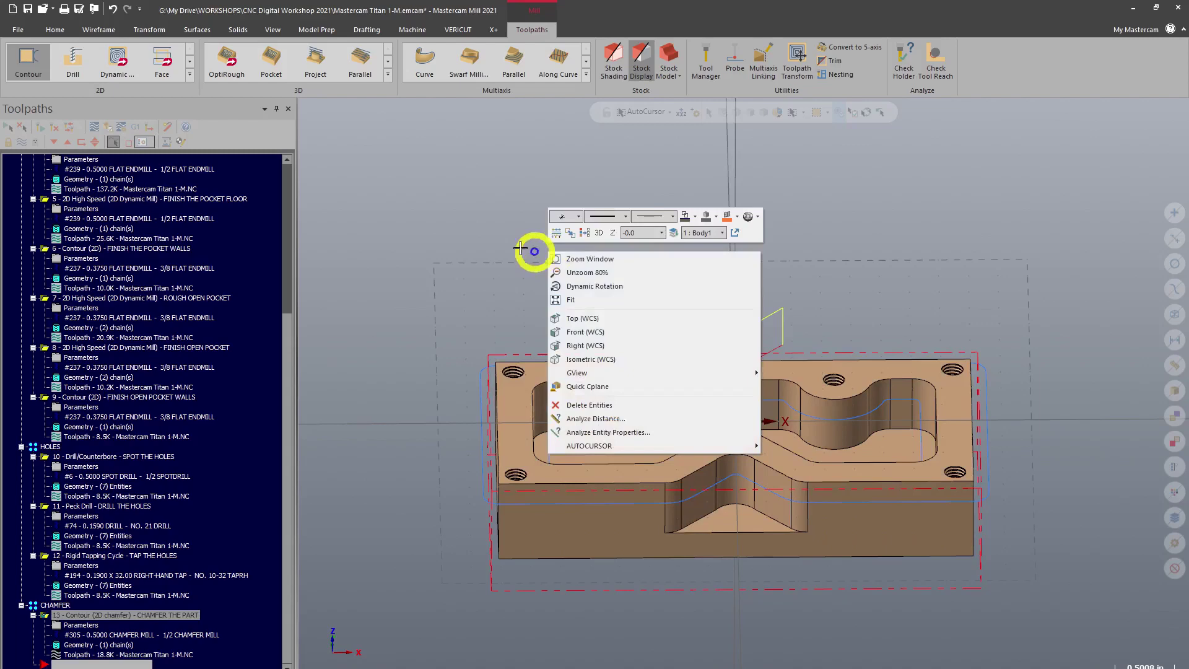
{"action": "left_click", "coordinate": [438, 247]}
{"action": "middle_click_drag", "start_coordinate": [438, 247], "coordinate": [469, 238]}
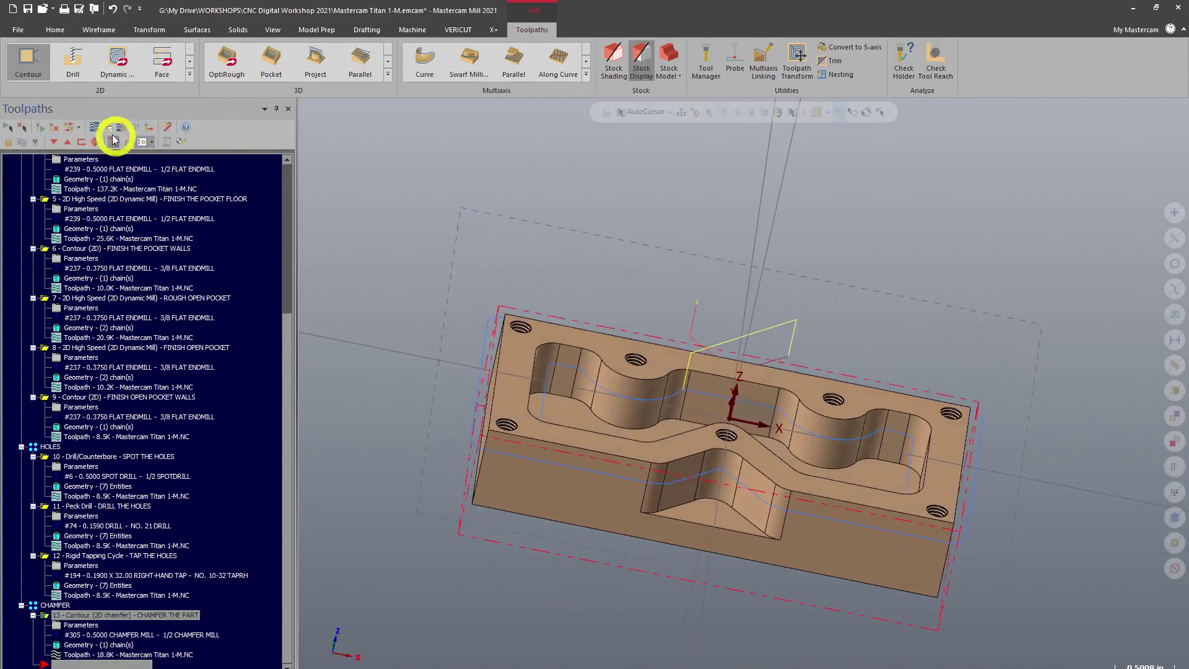
{"action": "left_click", "coordinate": [96, 127]}
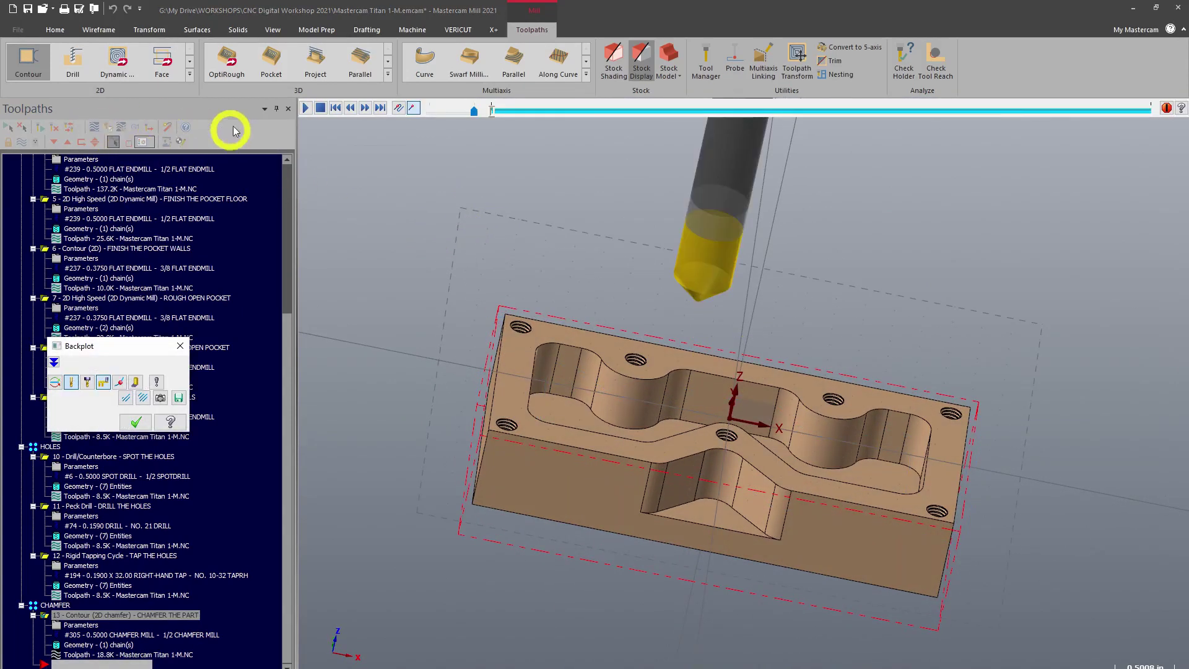
{"action": "left_click", "coordinate": [306, 108]}
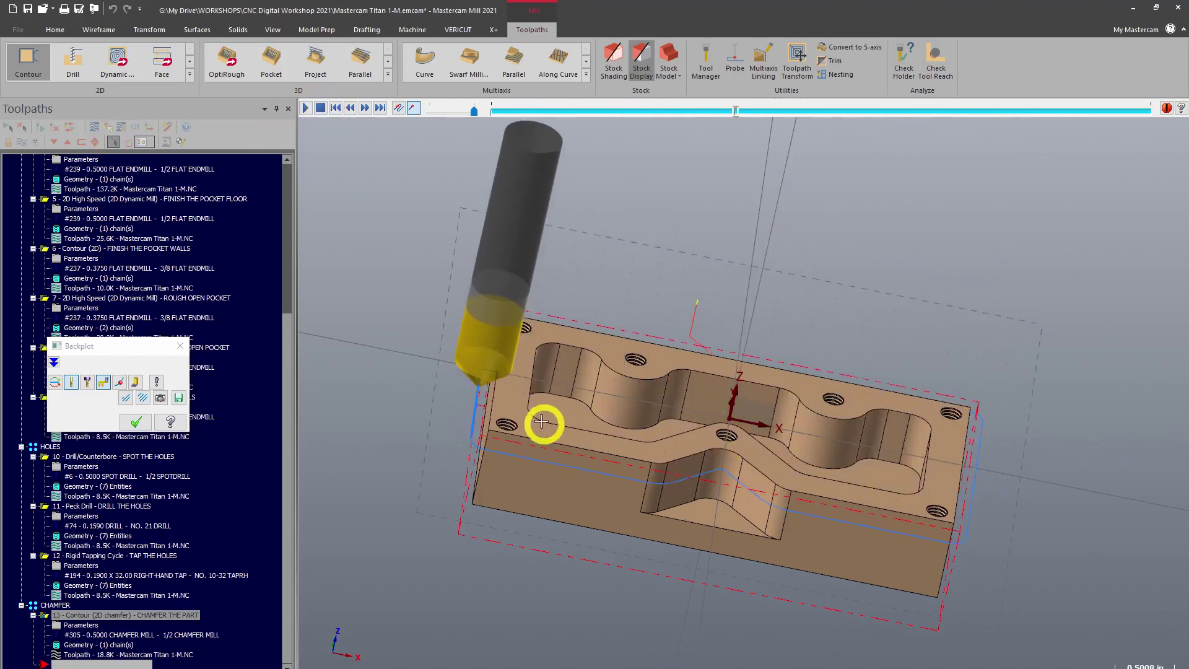
{"action": "scroll", "coordinate": [489, 387], "scroll_direction": "up", "scroll_amount": 5}
{"action": "middle_click_drag", "start_coordinate": [503, 390], "coordinate": [490, 296]}
{"action": "scroll", "coordinate": [490, 296], "scroll_direction": "up", "scroll_amount": 2}
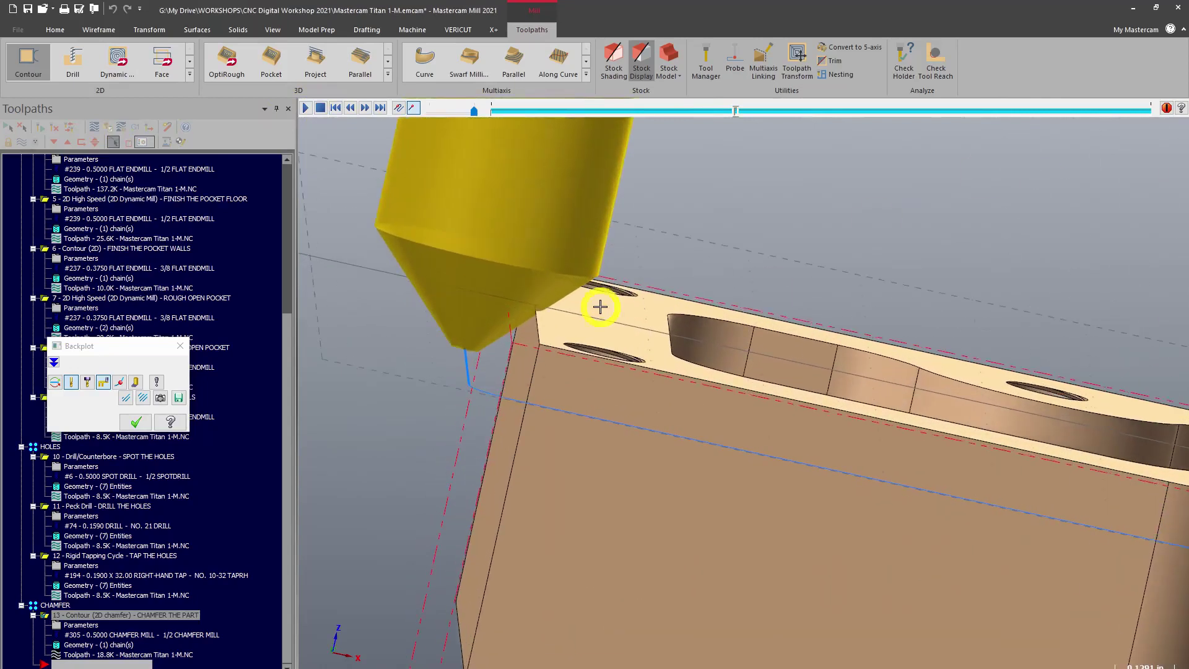
{"action": "scroll", "coordinate": [606, 307], "scroll_direction": "up", "scroll_amount": 3}
{"action": "middle_click_drag", "start_coordinate": [600, 298], "coordinate": [528, 310]}
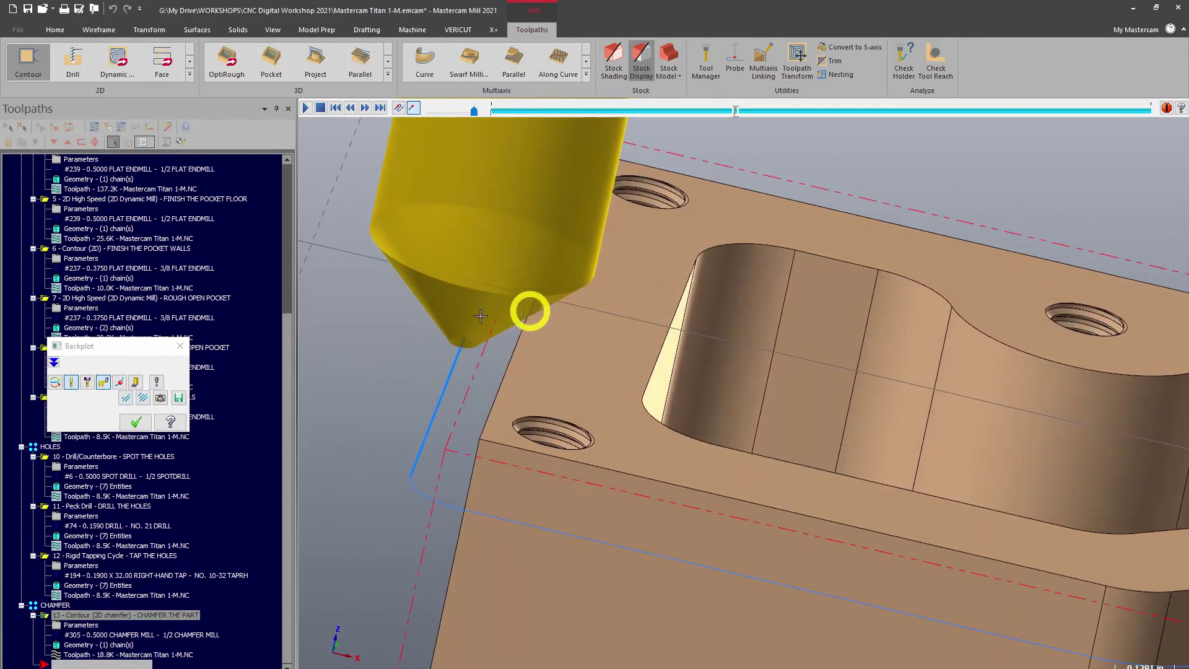
{"action": "left_click", "coordinate": [179, 345]}
{"action": "middle_click_drag", "start_coordinate": [480, 467], "coordinate": [463, 414]}
Select all operations in Machine Group-1 and send them to Verify
{"action": "scroll", "coordinate": [459, 409], "scroll_direction": "down", "scroll_amount": 5}
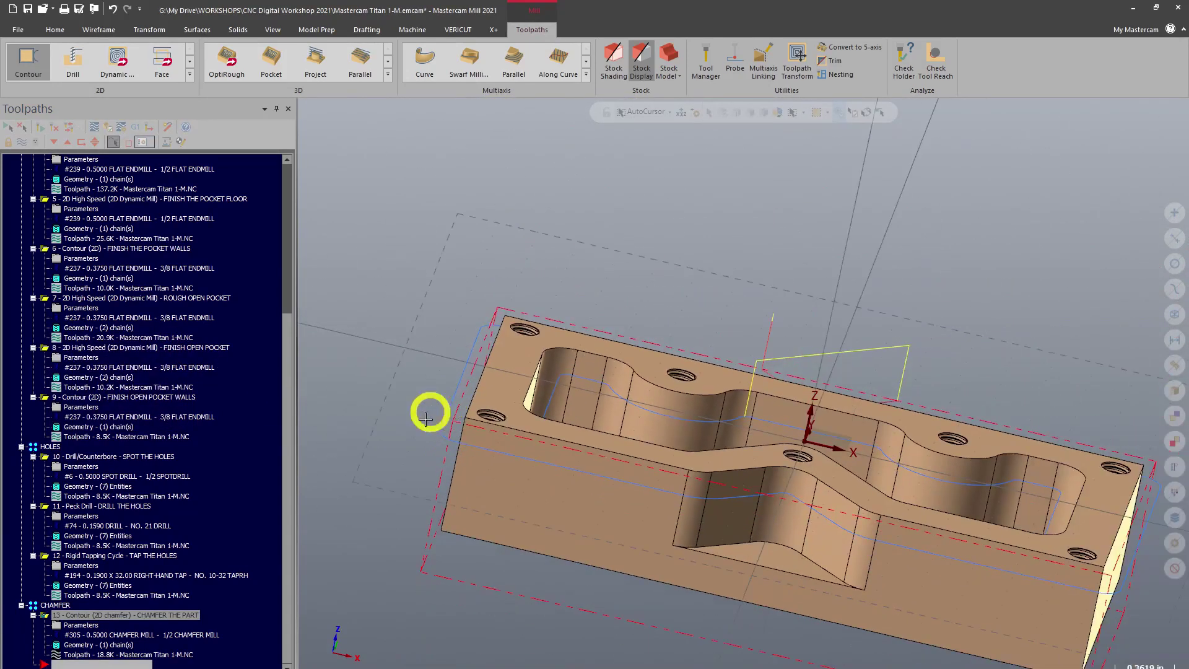
{"action": "left_click_drag", "start_coordinate": [288, 564], "coordinate": [299, 390]}
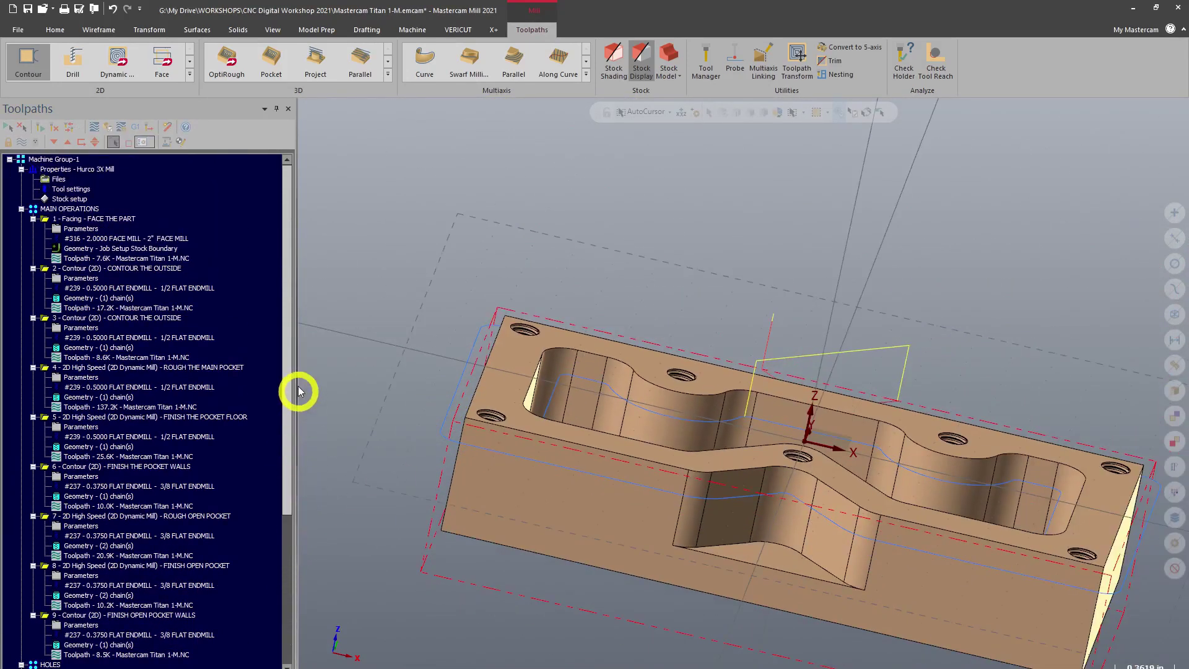
{"action": "left_click", "coordinate": [38, 159]}
{"action": "left_click", "coordinate": [120, 142]}
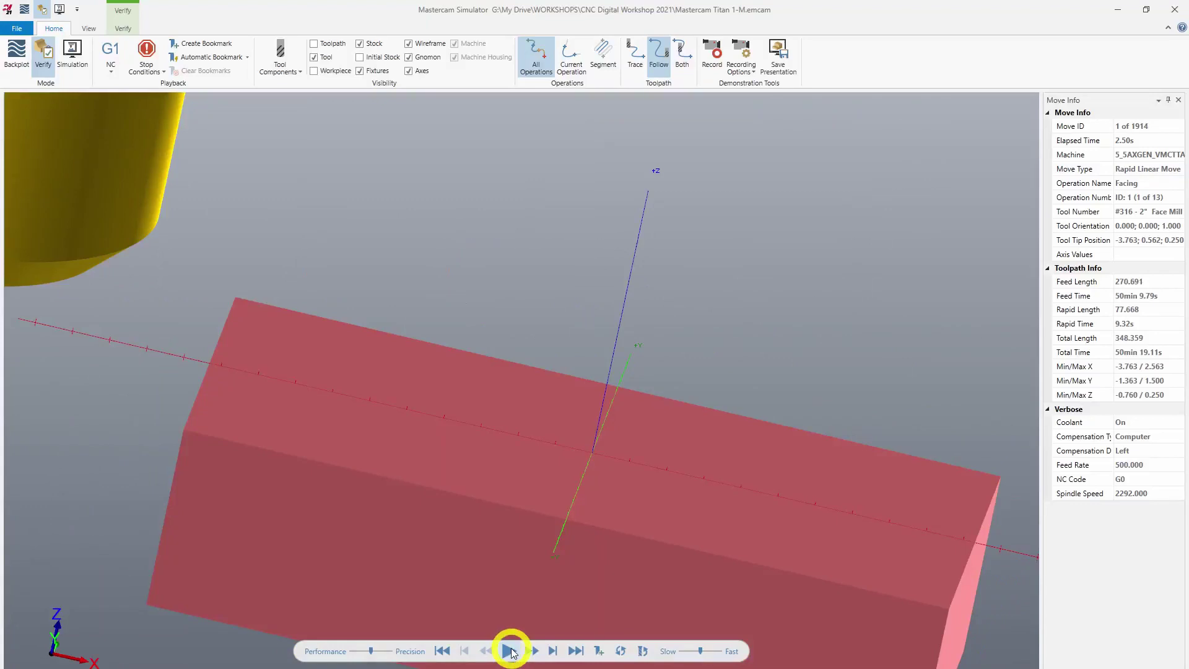
Play the simulation of all 13 operations, orbit to inspect the cut part, and close the Simulator
{"action": "left_click", "coordinate": [509, 651]}
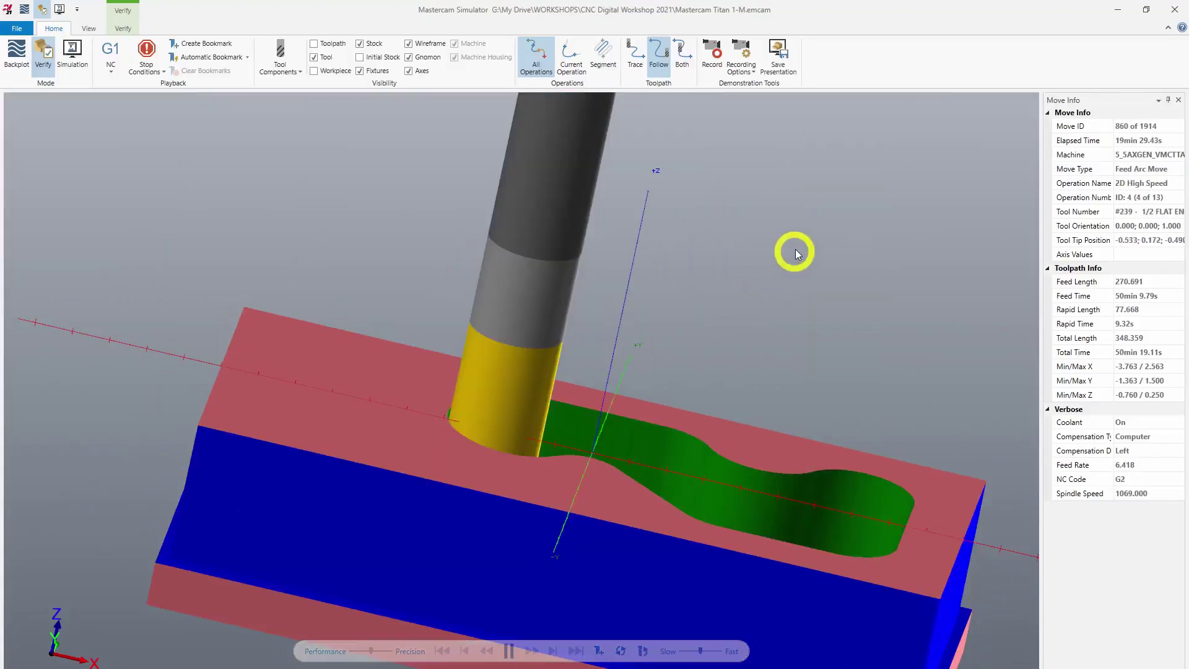
{"action": "scroll", "coordinate": [796, 247], "scroll_direction": "down", "scroll_amount": 3}
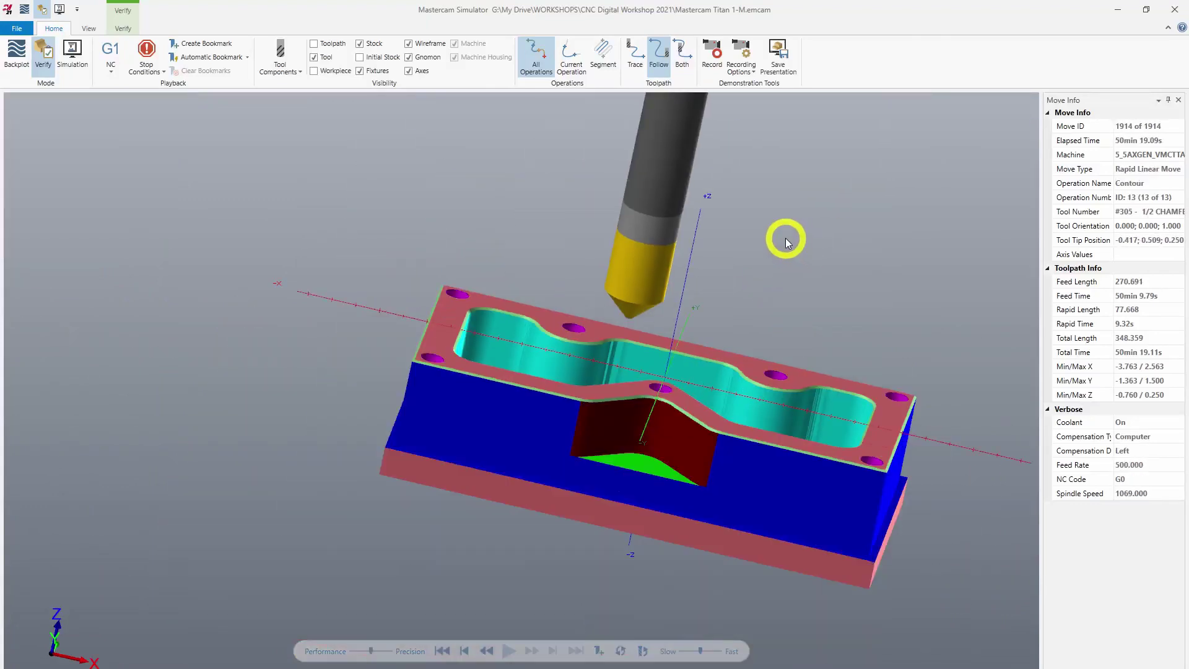
{"action": "middle_click_drag", "start_coordinate": [788, 243], "coordinate": [766, 265]}
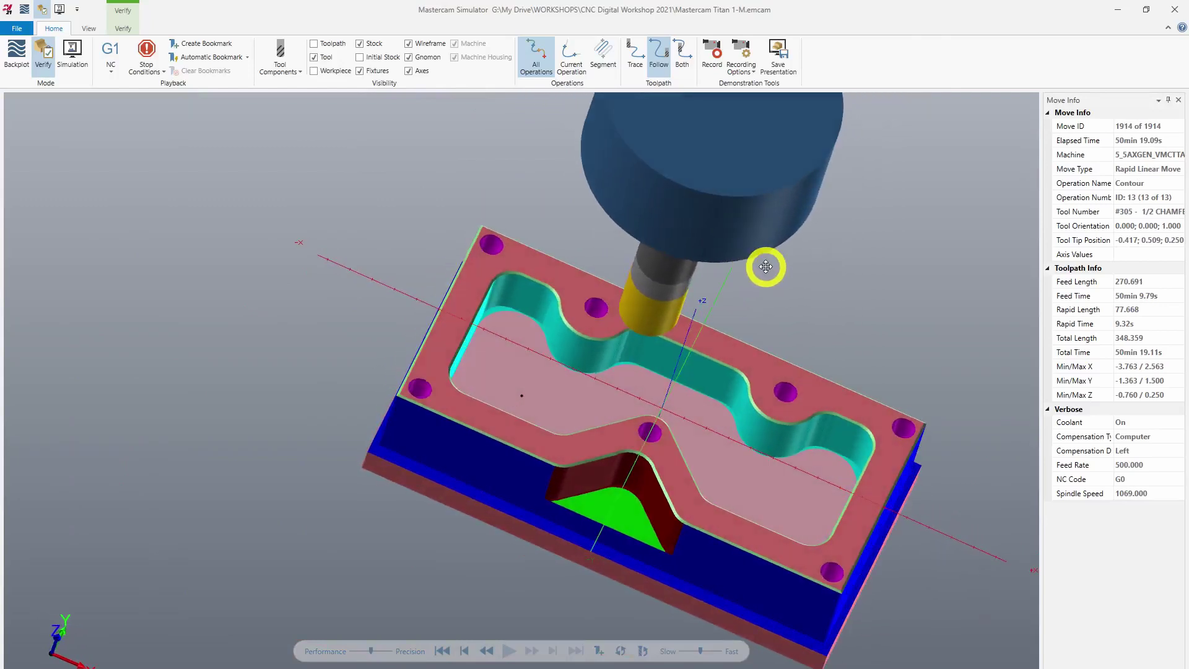
{"action": "left_click", "coordinate": [1179, 8]}
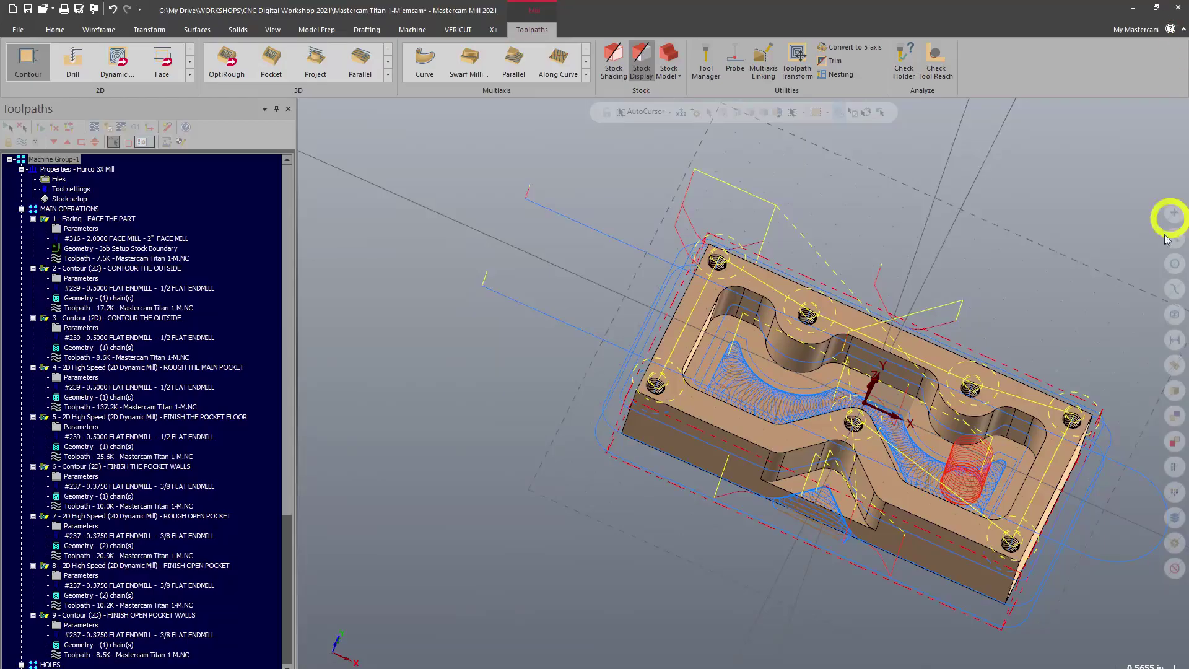